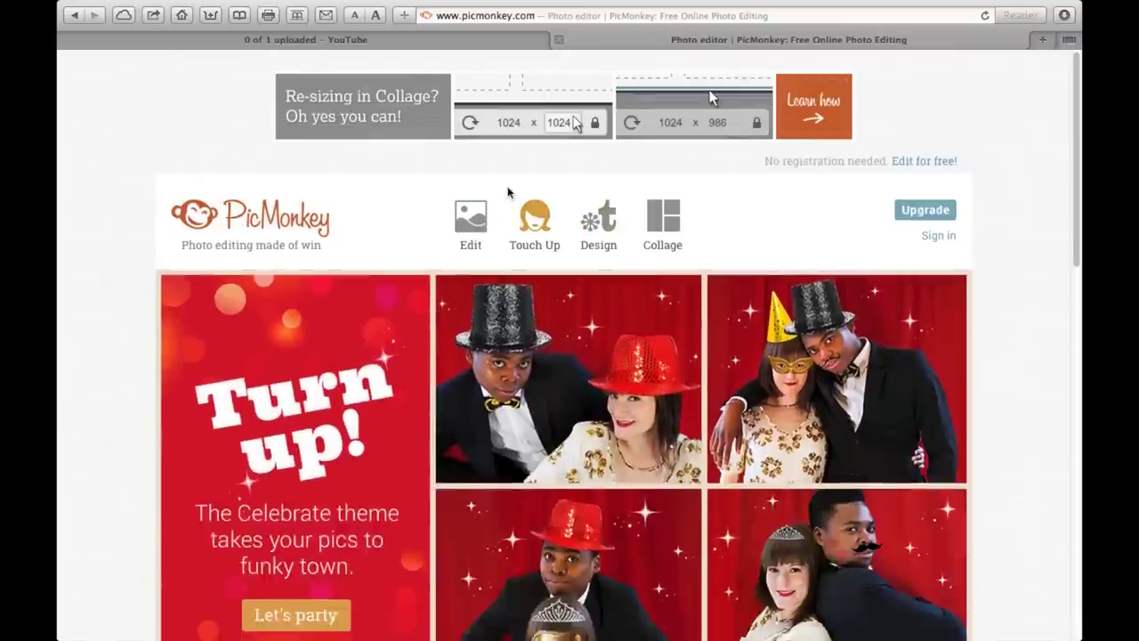
- Create a blank 1280×720 custom canvas and start adding your own image as an overlay
mouse_move(598, 221)
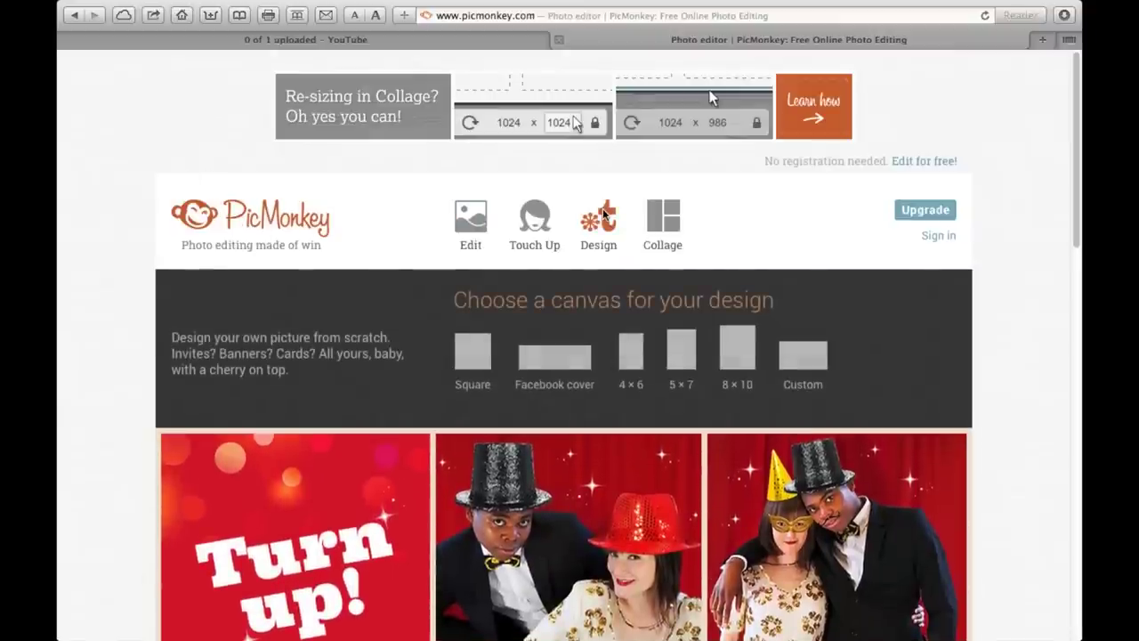
click(786, 359)
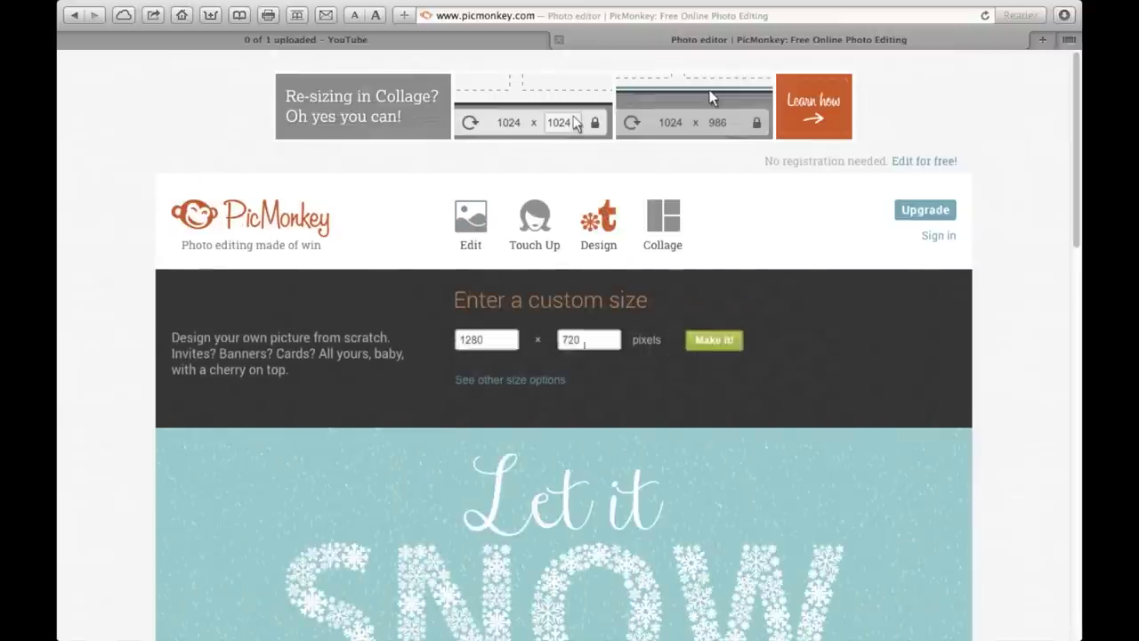
click(714, 340)
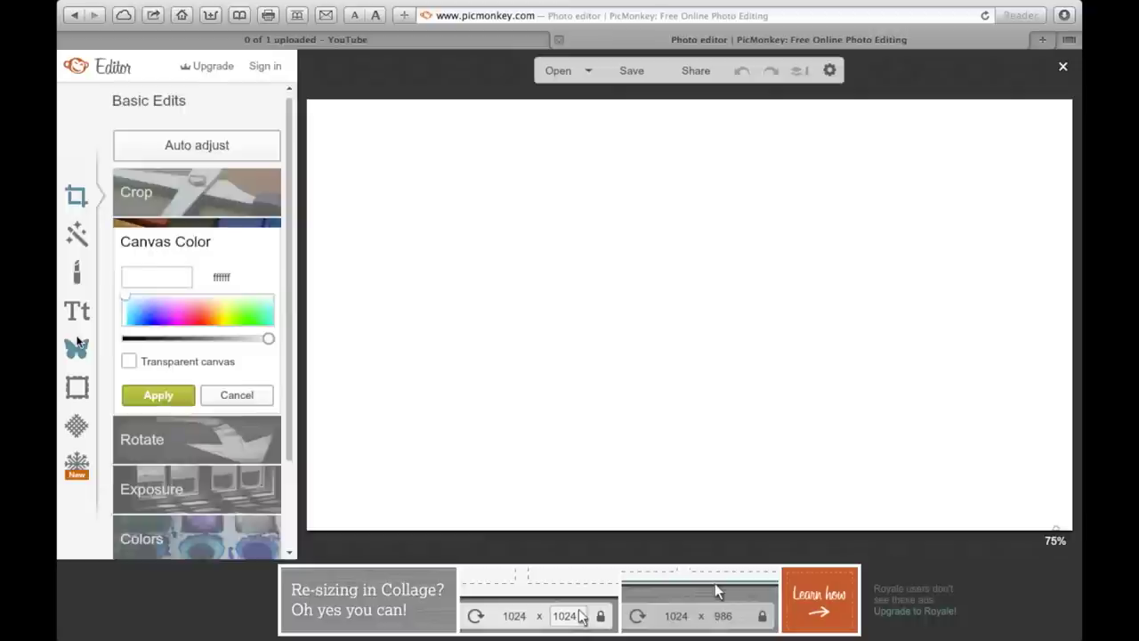
click(76, 348)
click(171, 258)
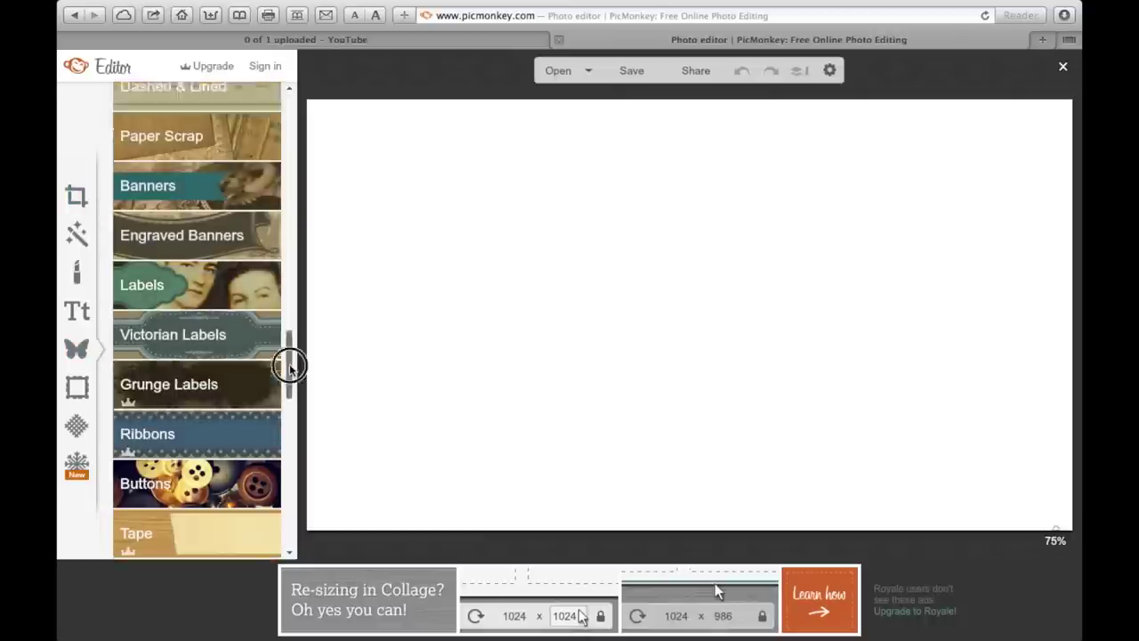
- Add the flour-rubbing photo as an overlay and size it to fill the canvas's left side
drag(287, 361, 288, 147)
click(201, 147)
click(805, 424)
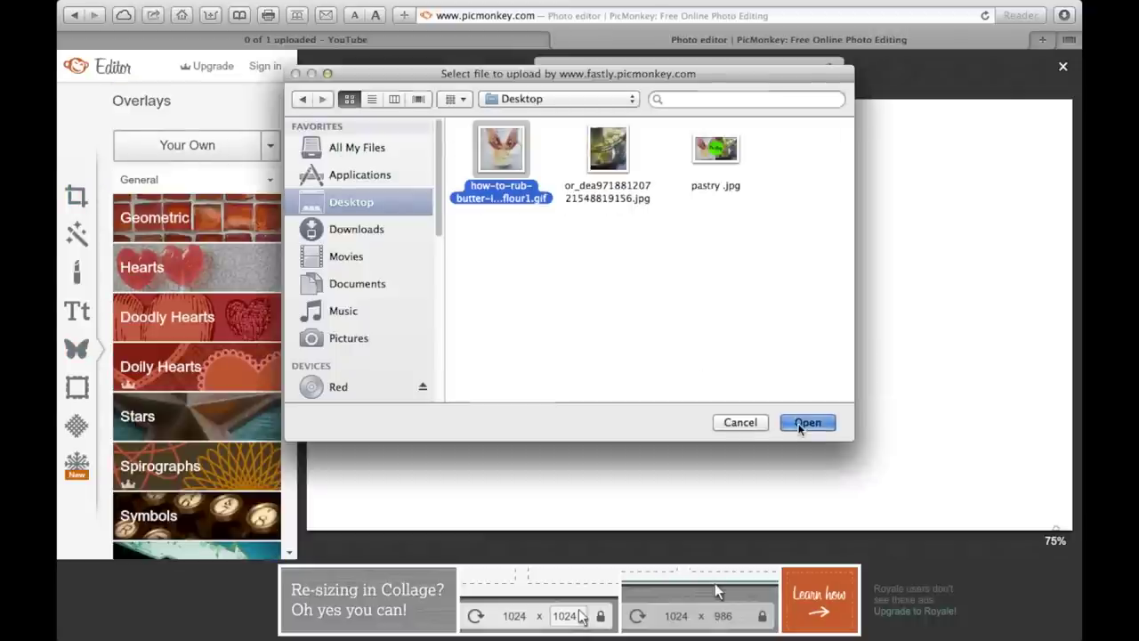
drag(797, 407, 460, 277)
drag(564, 363, 756, 538)
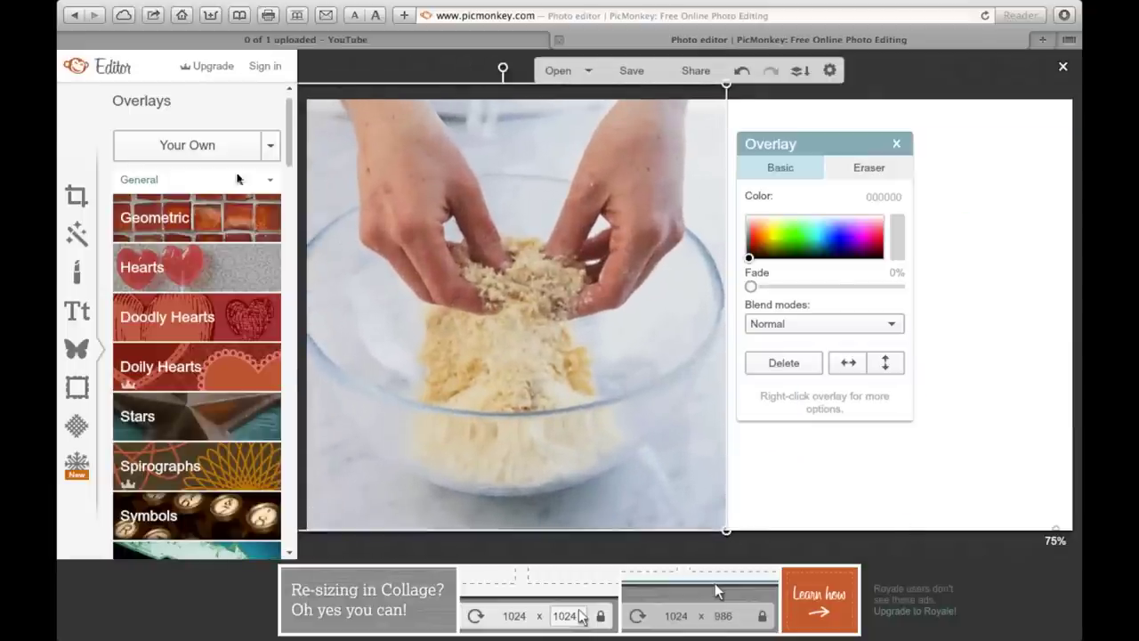
- Add the butter cubes photo and resize and position it to cover the right half
click(195, 145)
double_click(623, 153)
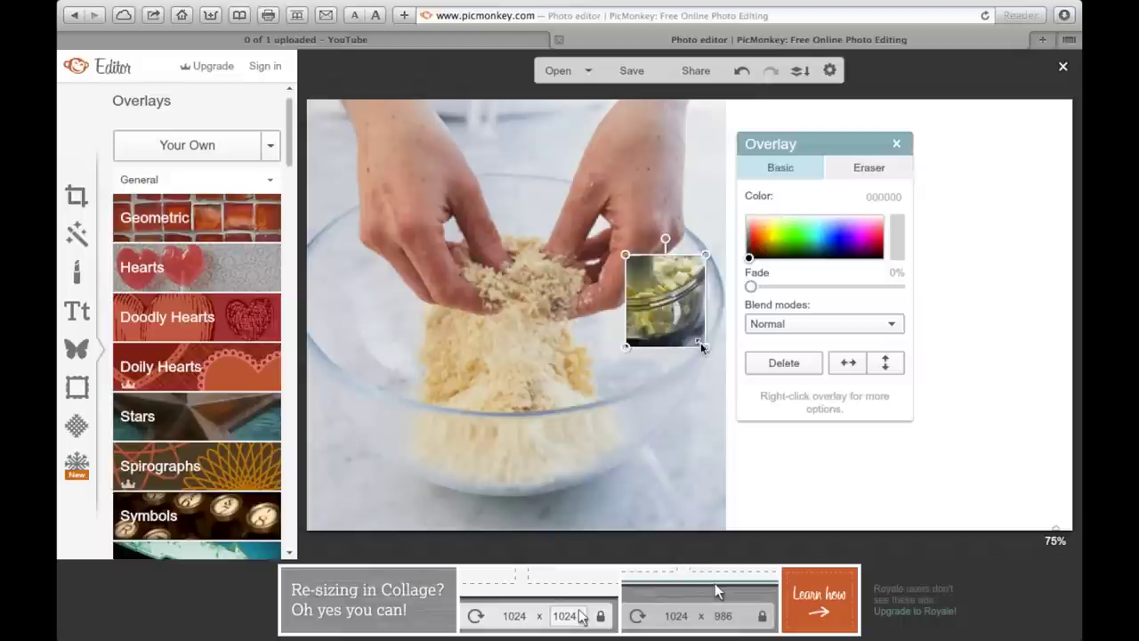
drag(702, 347, 906, 525)
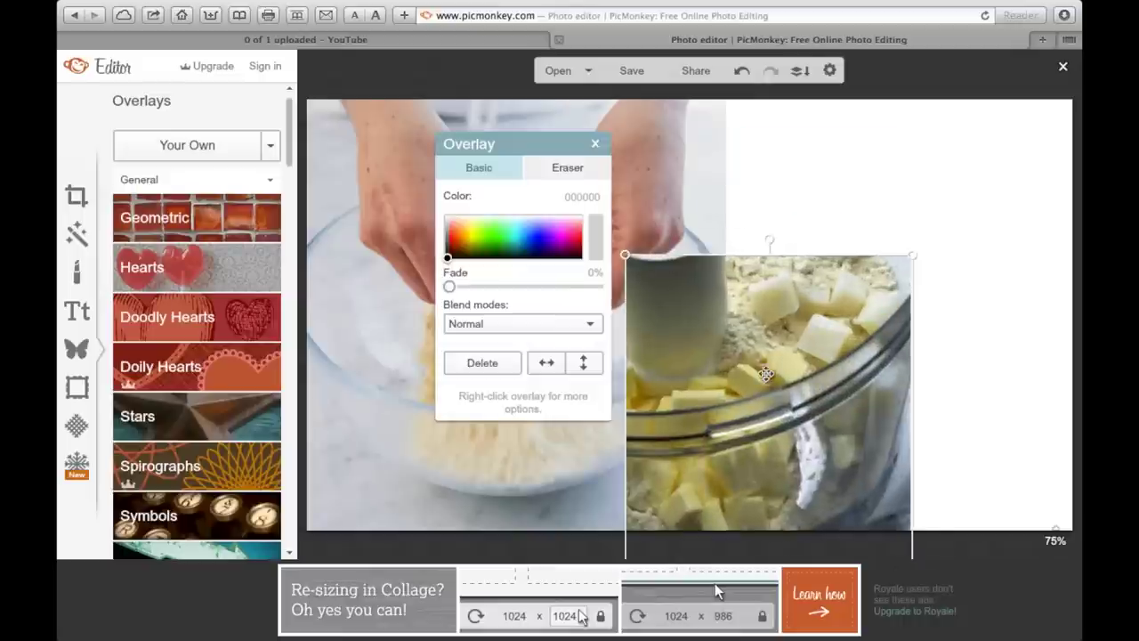
drag(854, 445, 900, 286)
drag(962, 407, 1064, 516)
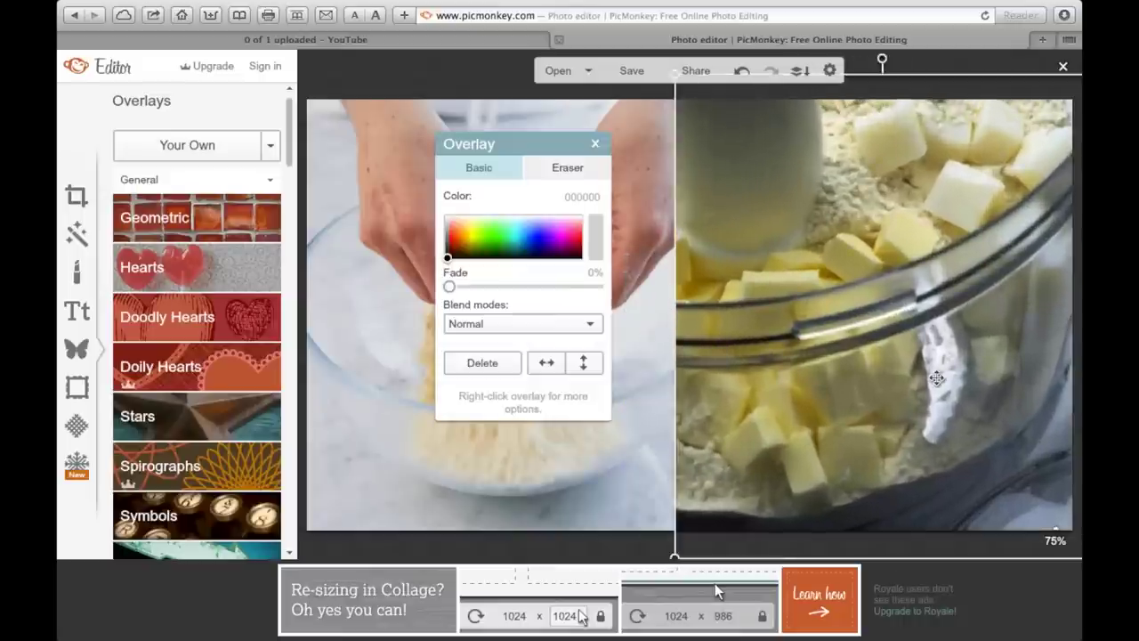
drag(935, 377, 962, 382)
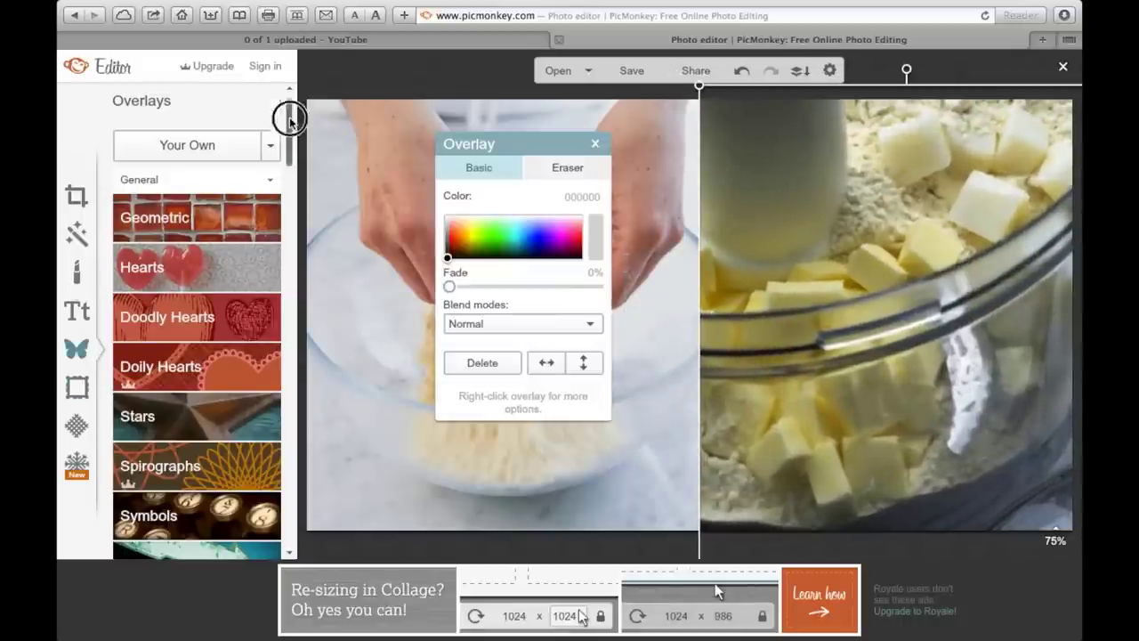
drag(293, 119, 296, 332)
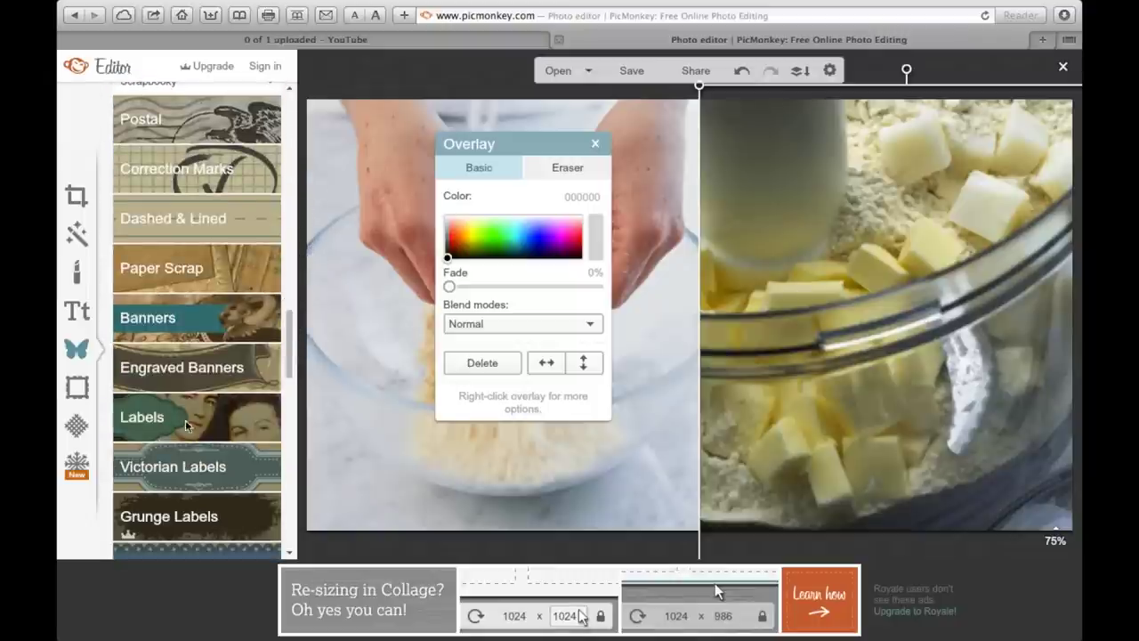
- Add a large scalloped circle label centred on the photos' seam, coloured 6cff38 with 15% fade
click(142, 416)
click(136, 319)
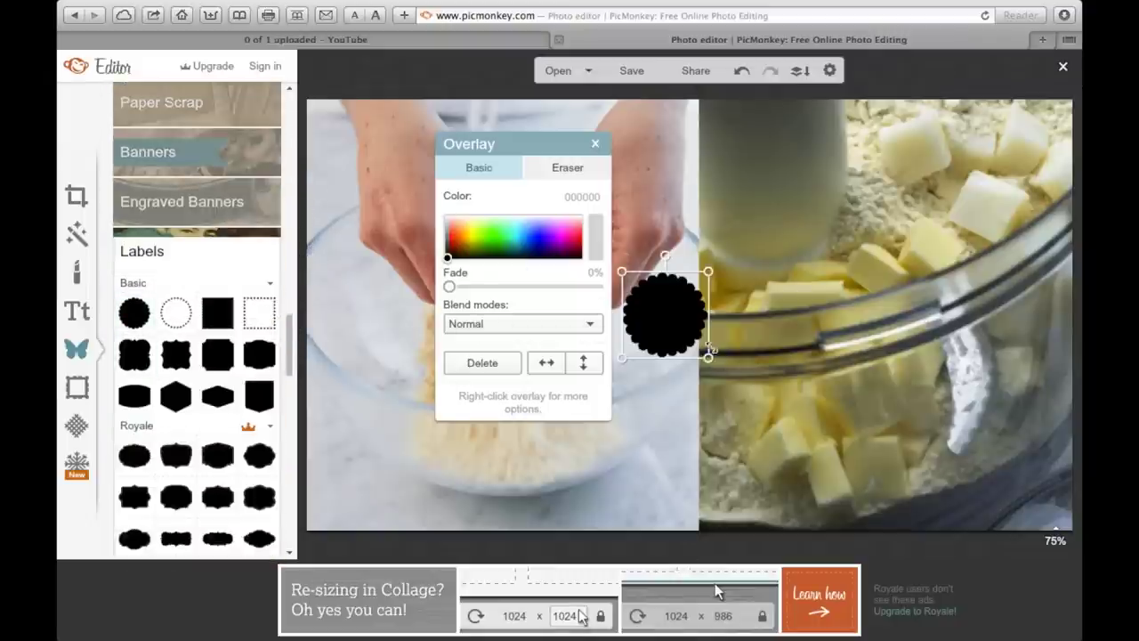
drag(710, 349, 855, 525)
drag(691, 377, 715, 272)
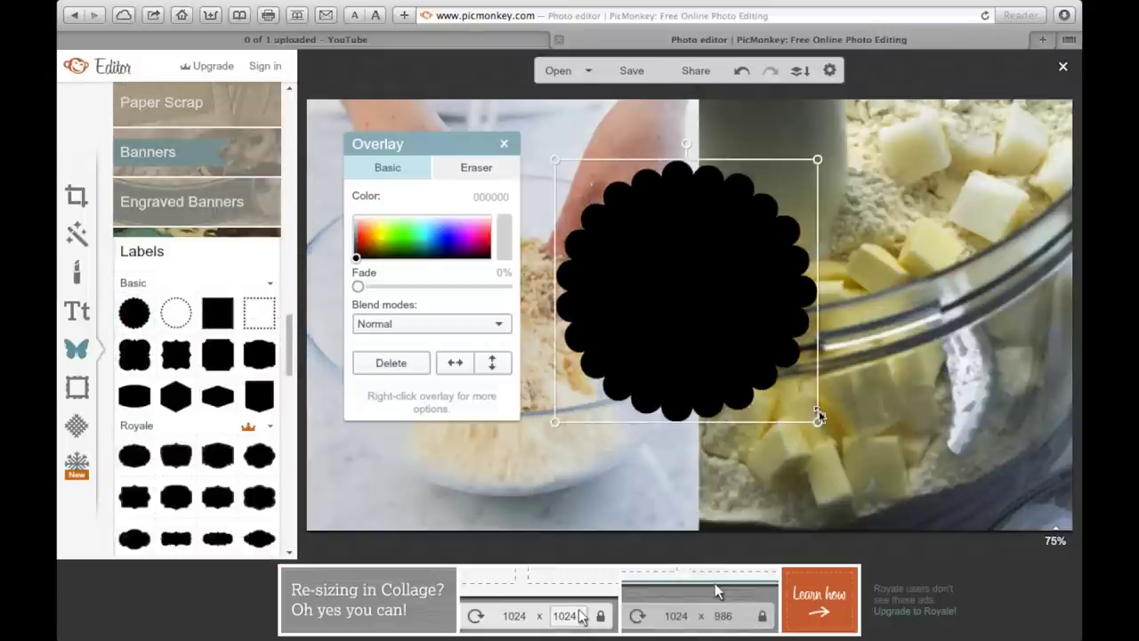
drag(819, 416, 874, 479)
drag(743, 310, 722, 299)
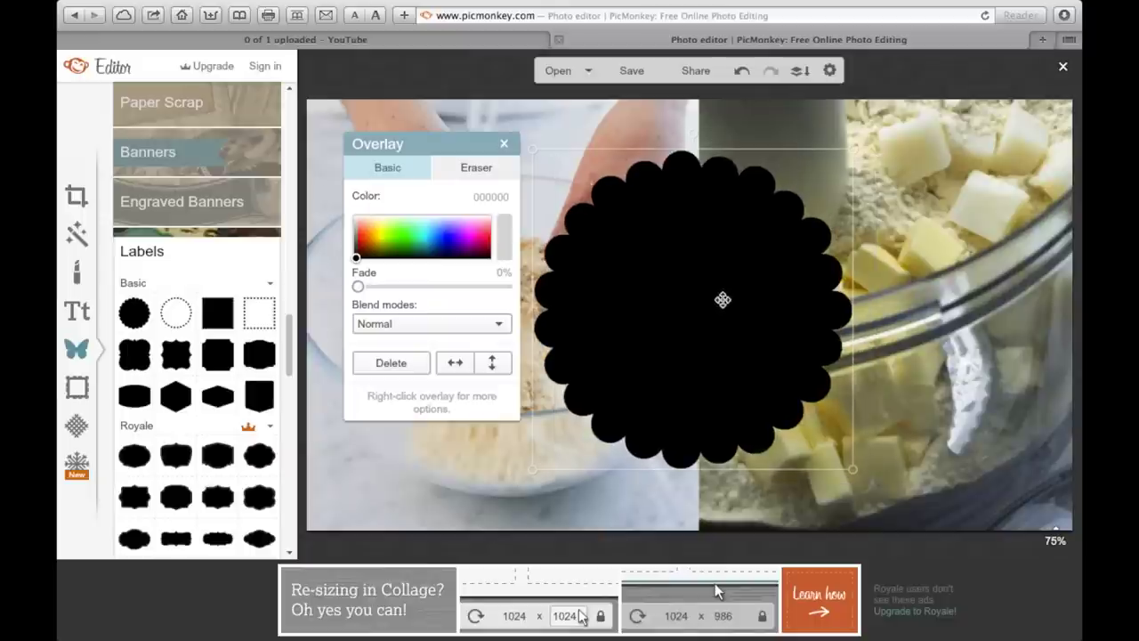
click(399, 236)
drag(357, 286, 378, 288)
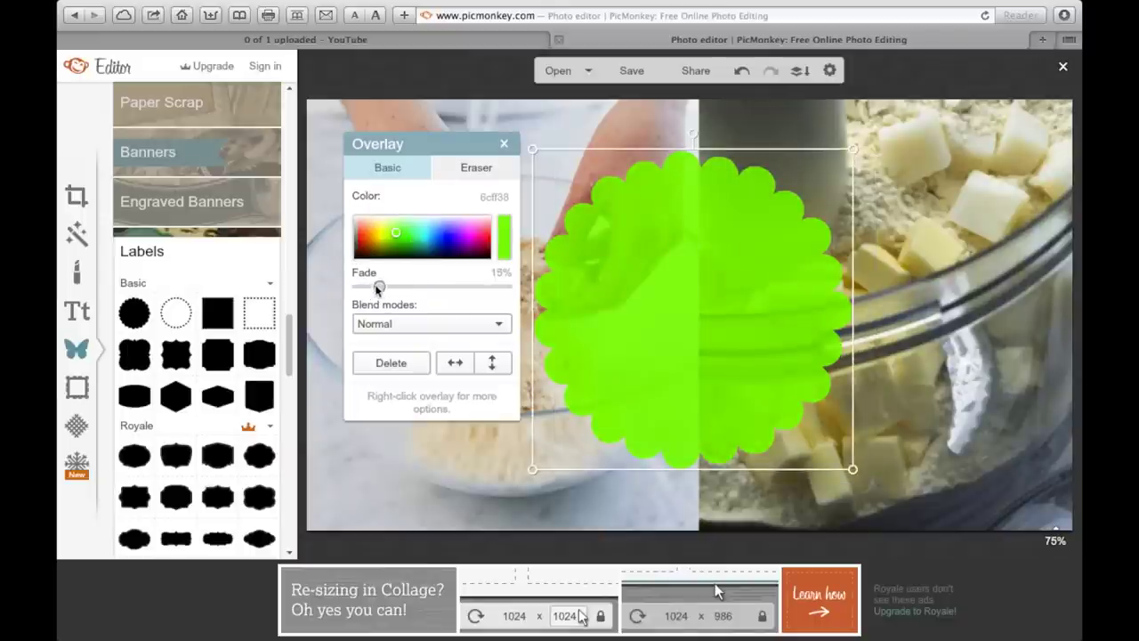
- Add a two-line text box reading 'How to make' / 'Pastry' on the badge
click(77, 311)
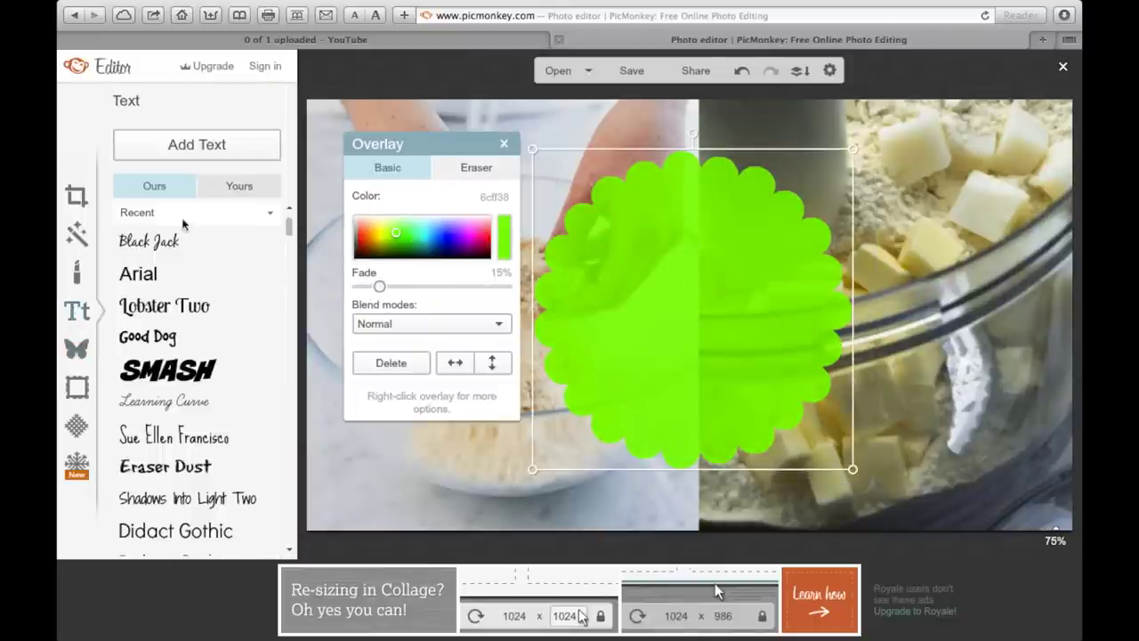
click(197, 144)
click(667, 342)
text(How)
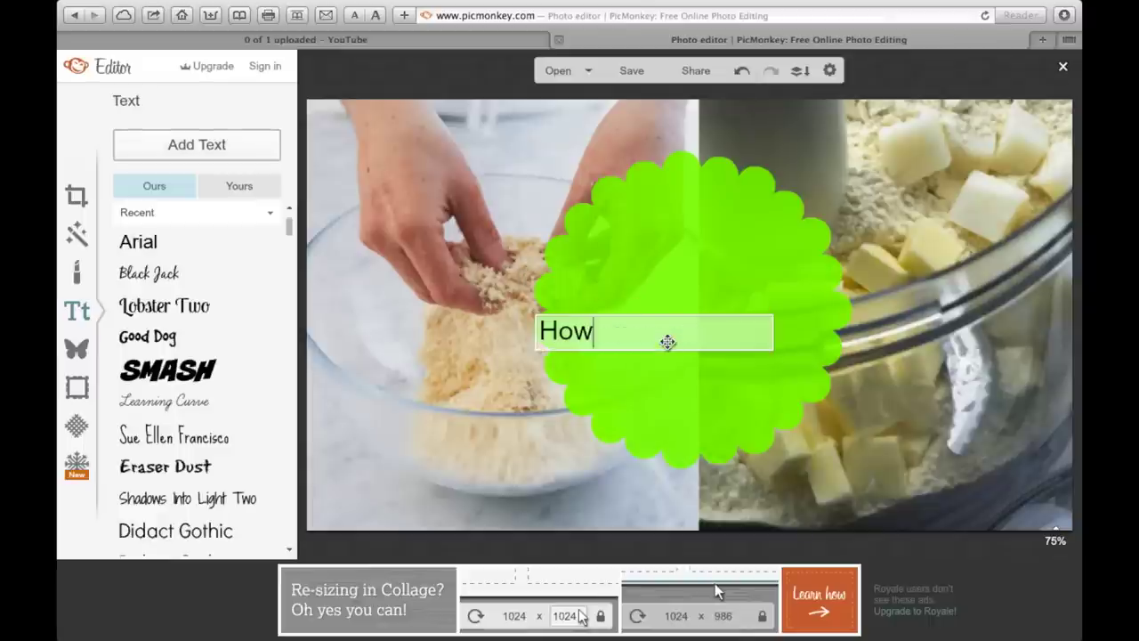
text( to make)
key(Return)
text(Pastry)
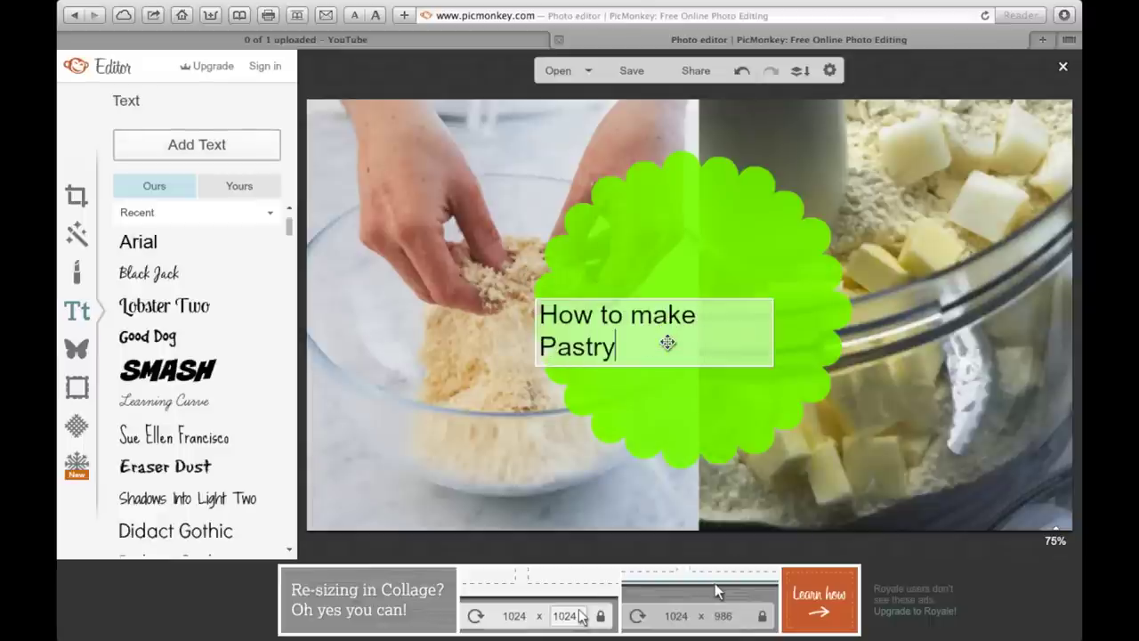
- Set the badge text in Good Dog font, 'Pastry' in SMASH, and narrow the text box
drag(667, 341, 534, 305)
click(148, 336)
click(609, 347)
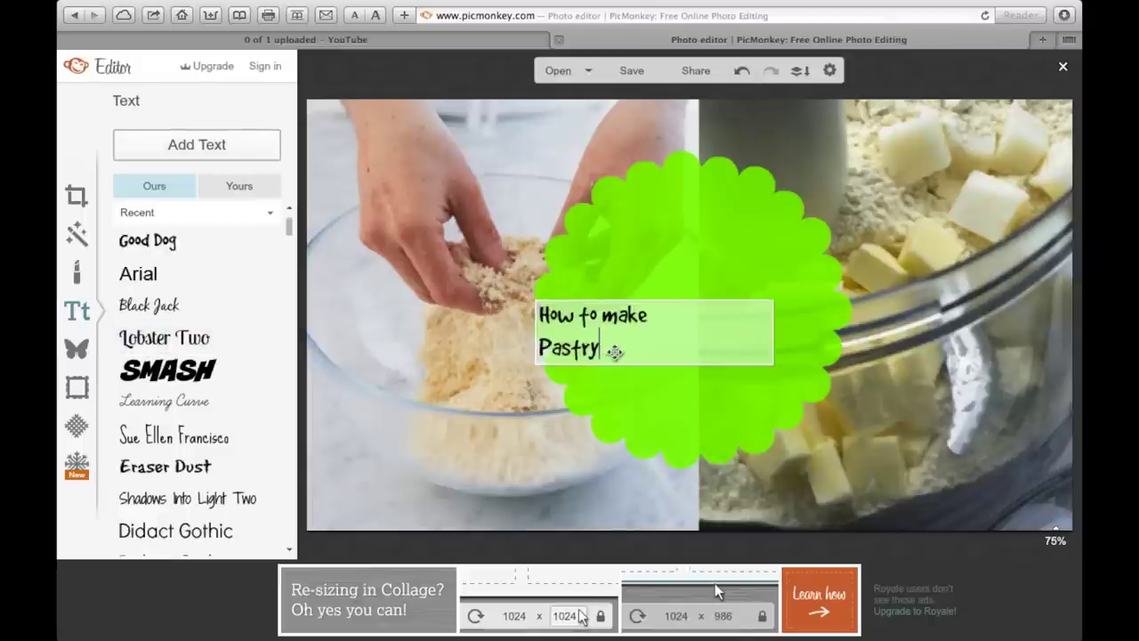
drag(615, 353, 534, 349)
click(168, 369)
click(647, 371)
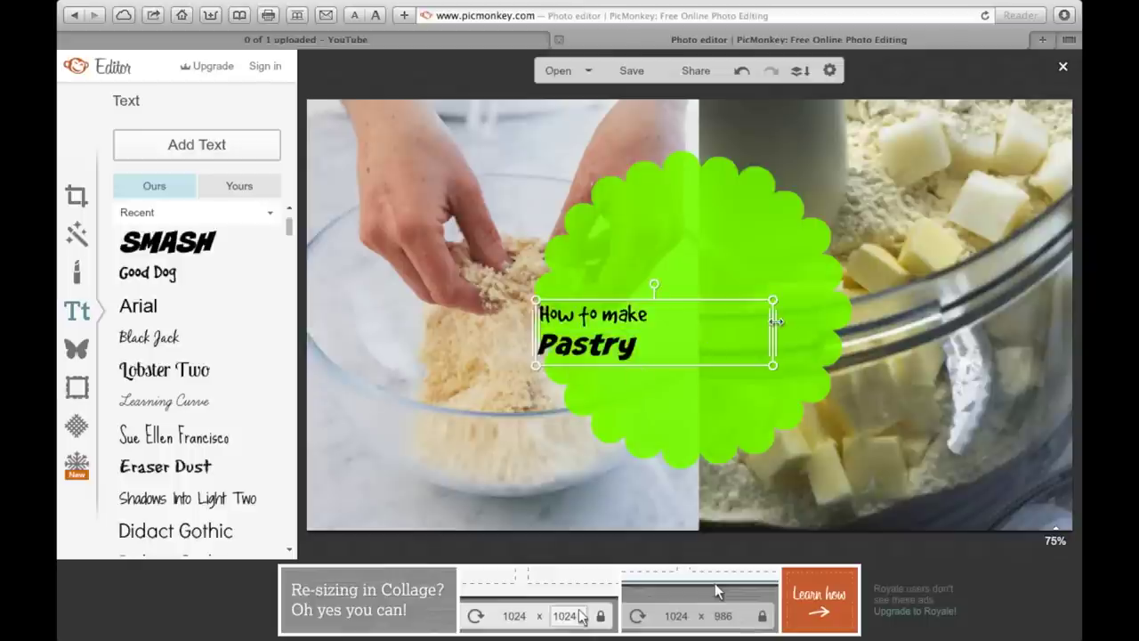
drag(776, 321, 650, 292)
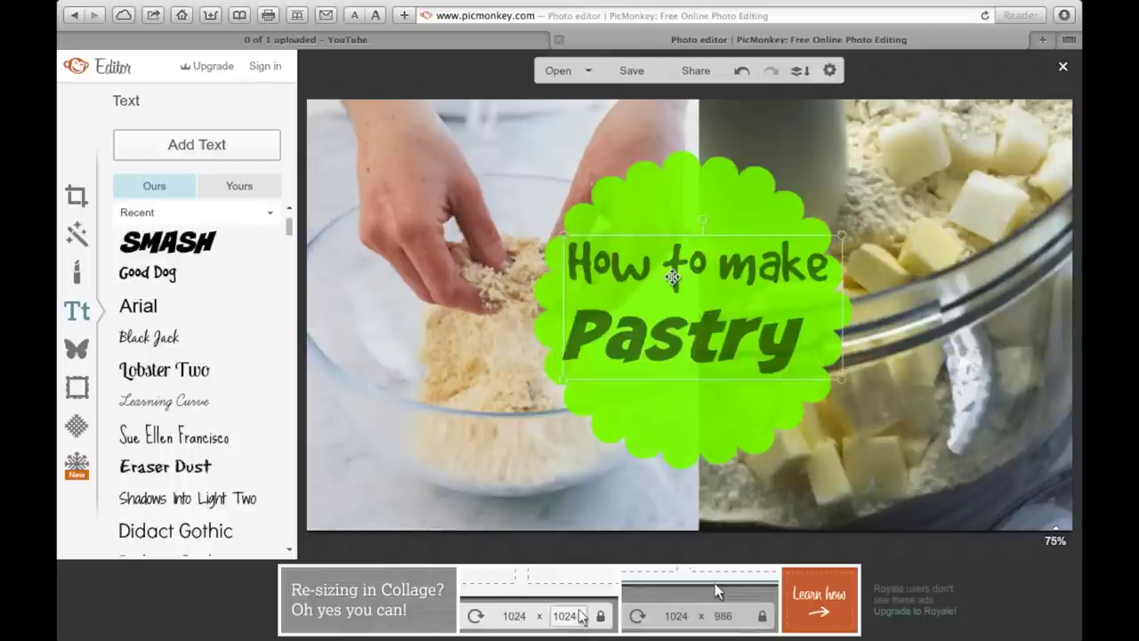
- Save the thumbnail to the Desktop as 'Thumbnail pastry' .jpg and return to YouTube's upload page
click(515, 436)
click(632, 70)
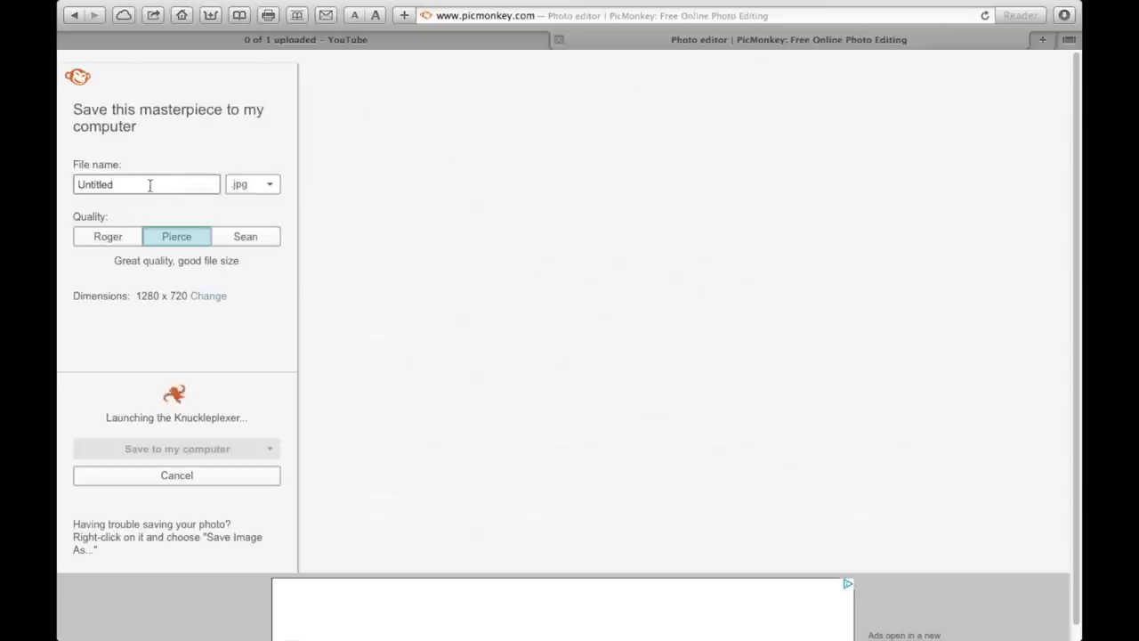
click(150, 185)
text(Thumbnail pastry)
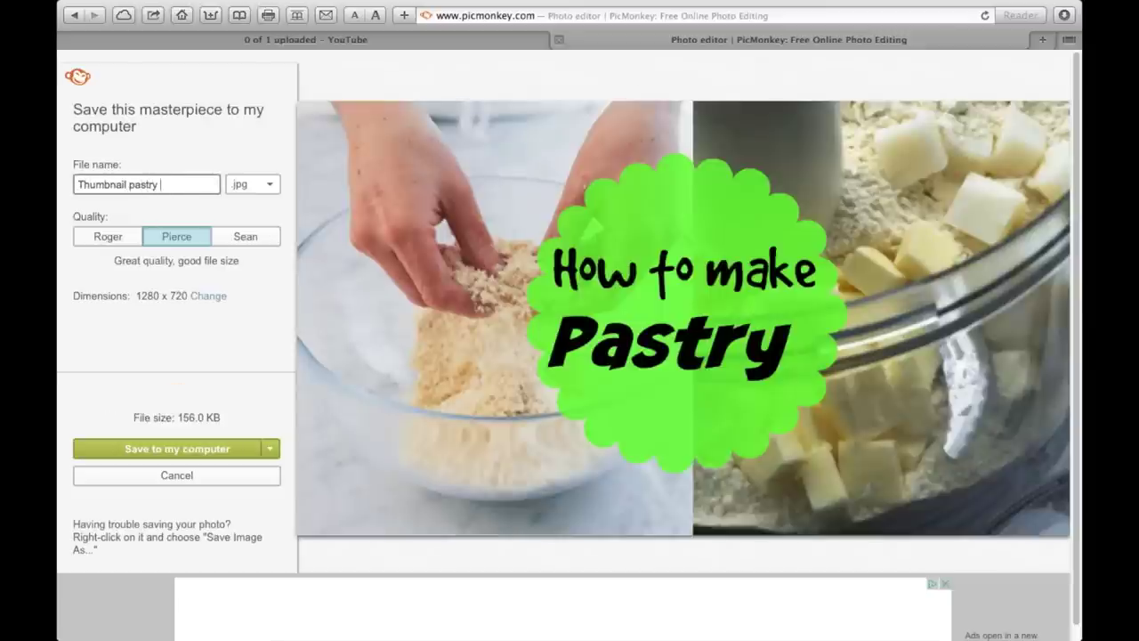
click(178, 450)
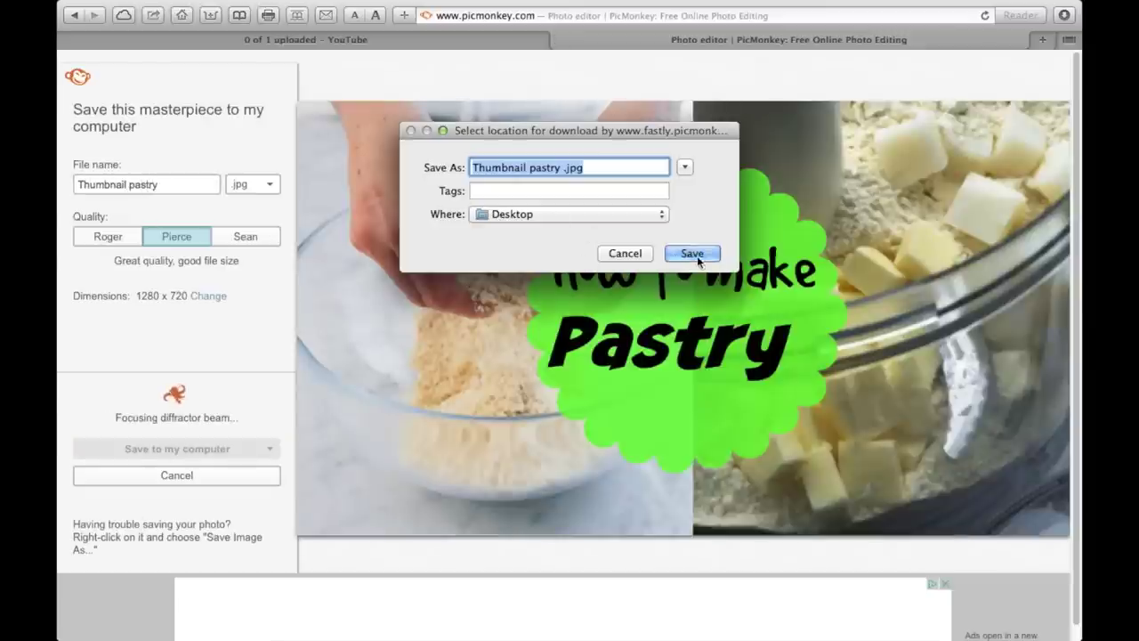
click(695, 253)
click(477, 41)
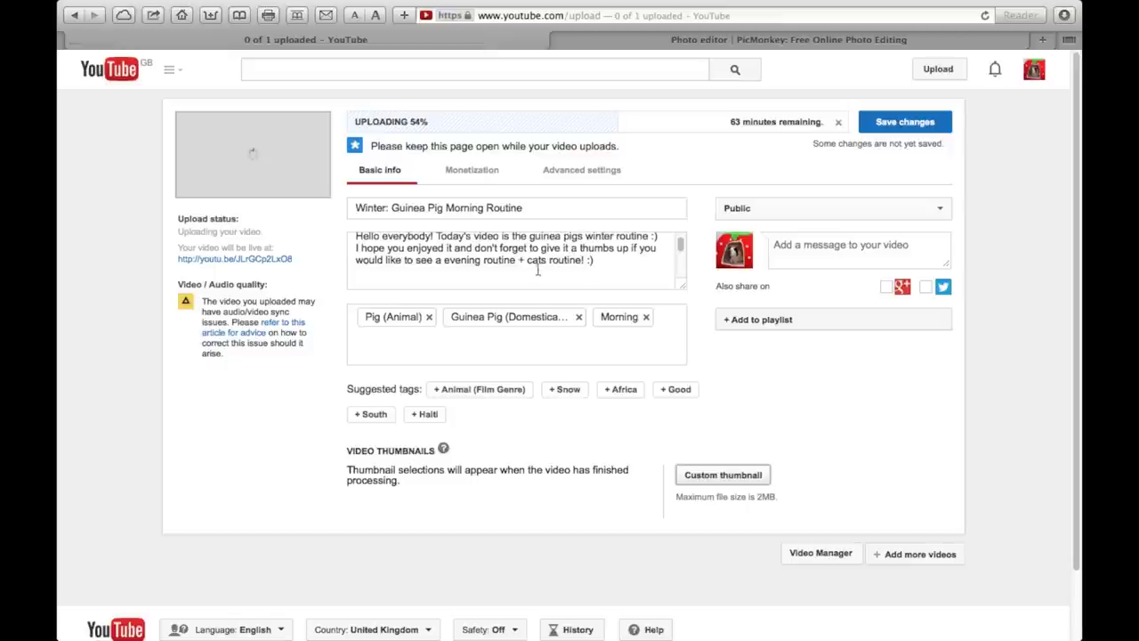
click(728, 481)
click(531, 214)
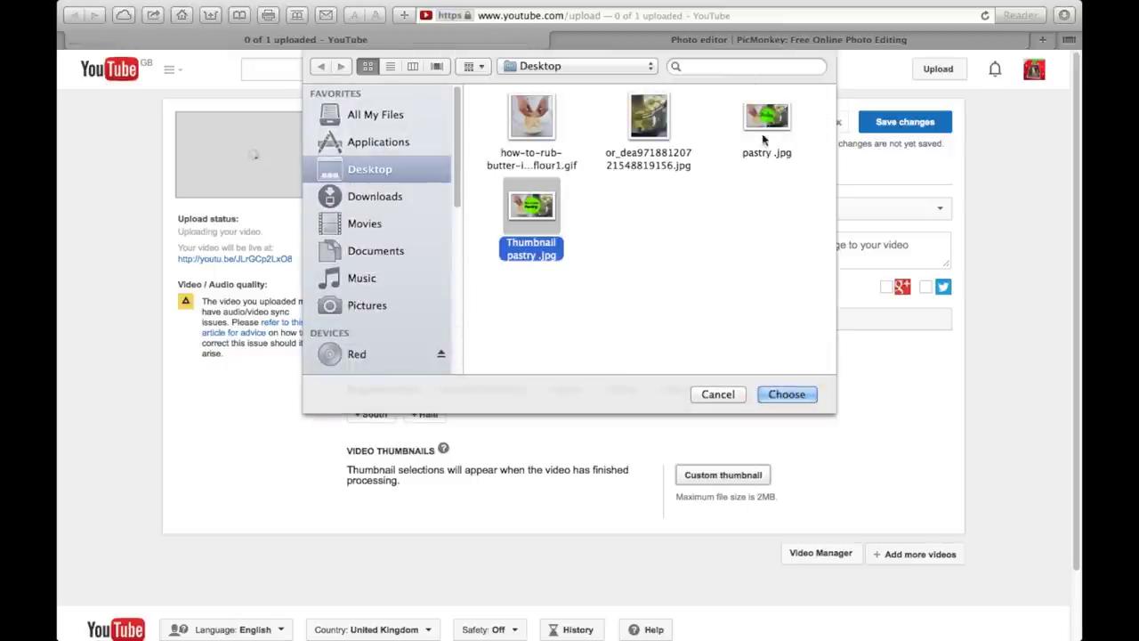
key(Return)
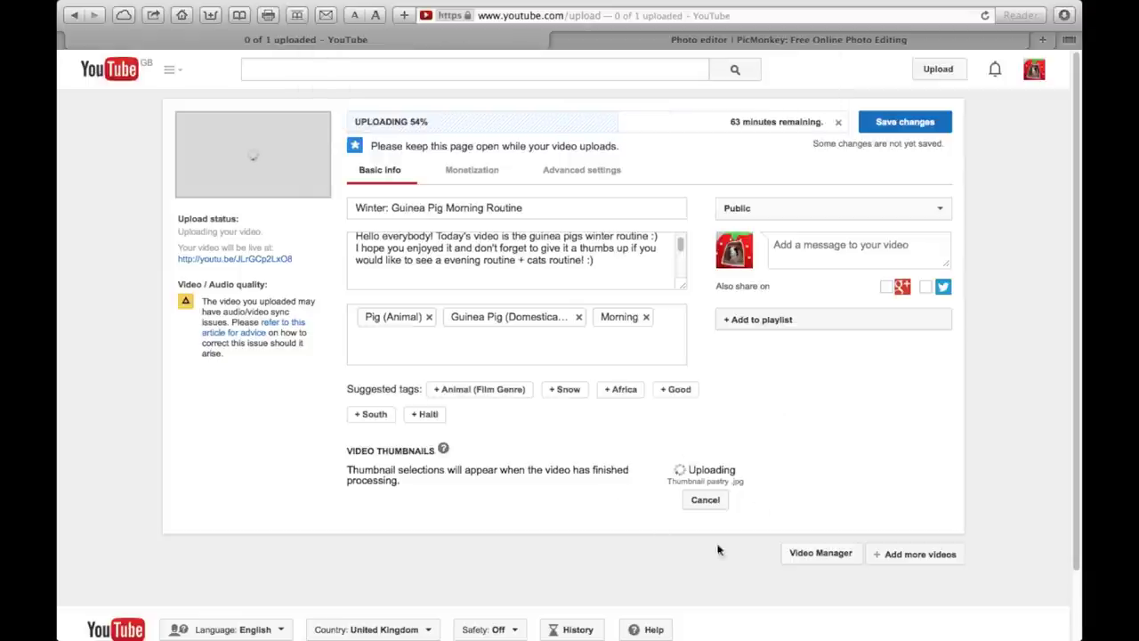
- Cancel the thumbnail upload and load YouTube's upload page in a new third tab
click(705, 500)
key(super+t)
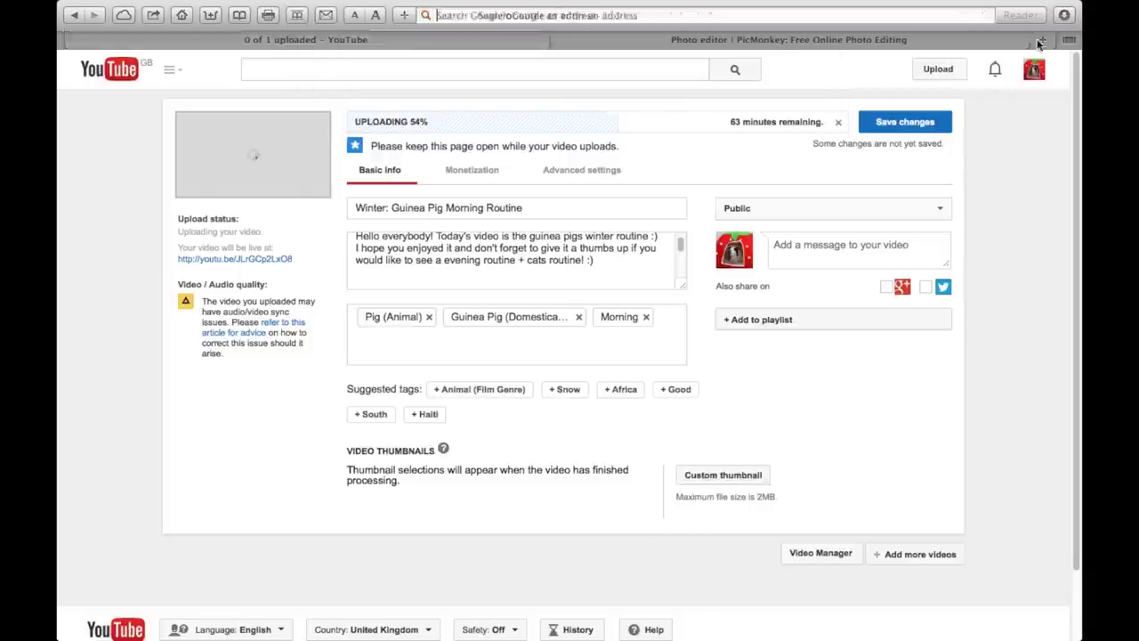
text(you)
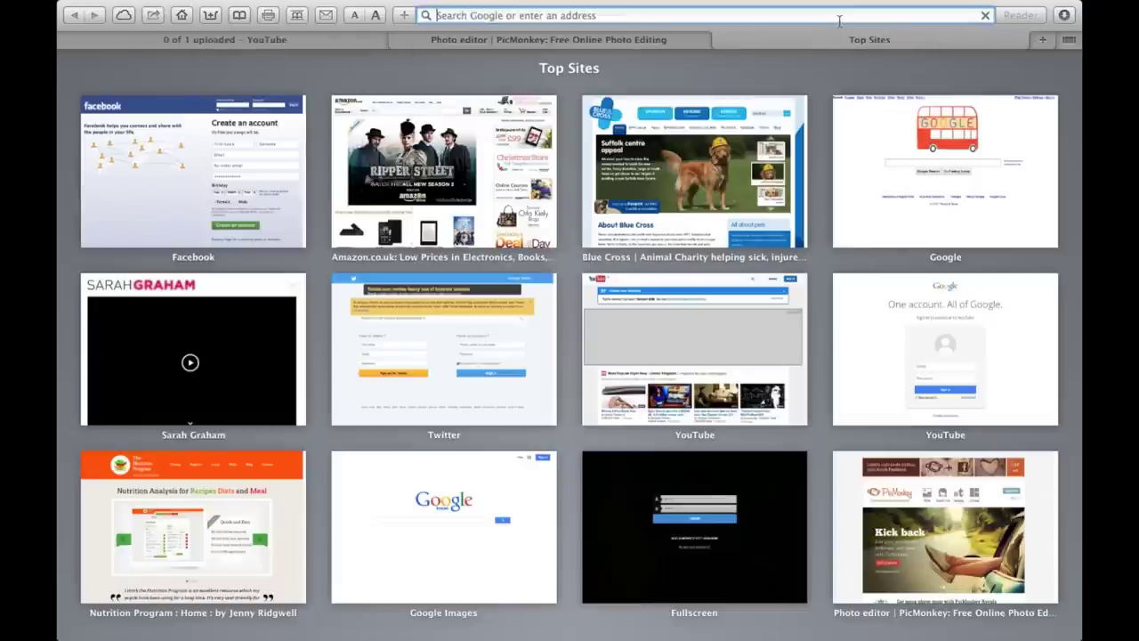
key(Return)
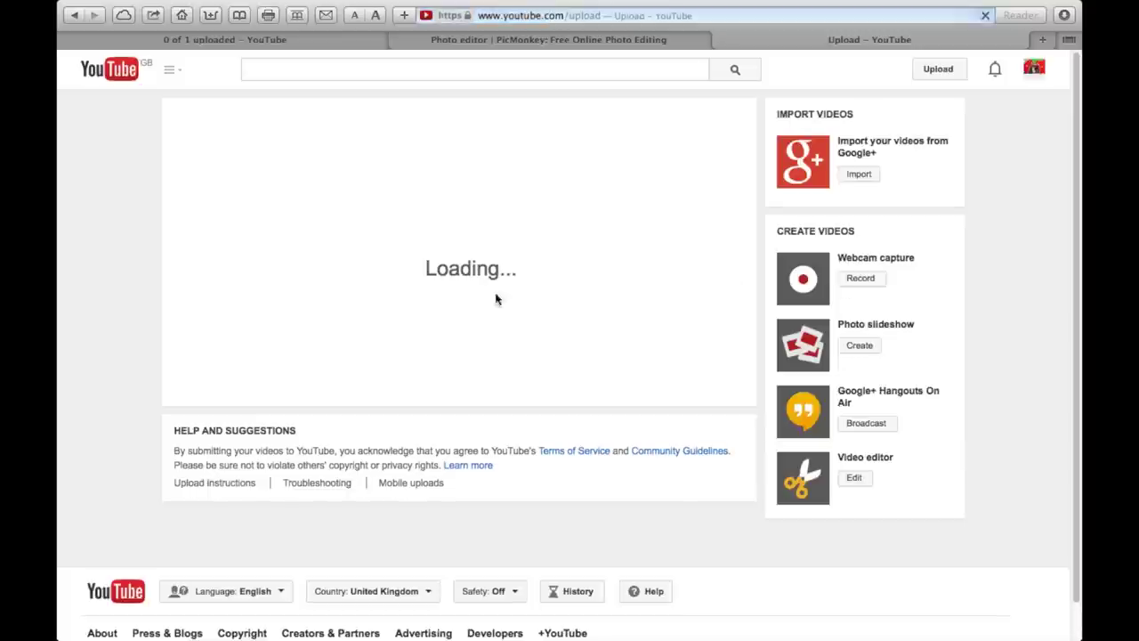
- Set the upload to Scheduled and upload the christmas video from the Movies folder
click(473, 308)
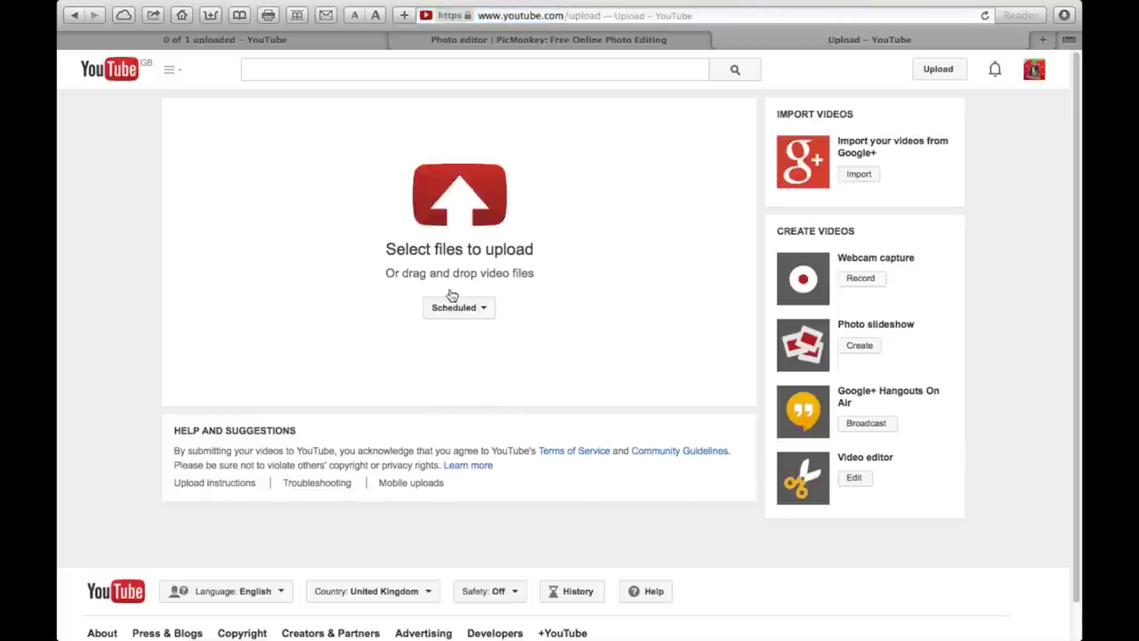
click(459, 194)
click(366, 303)
click(494, 206)
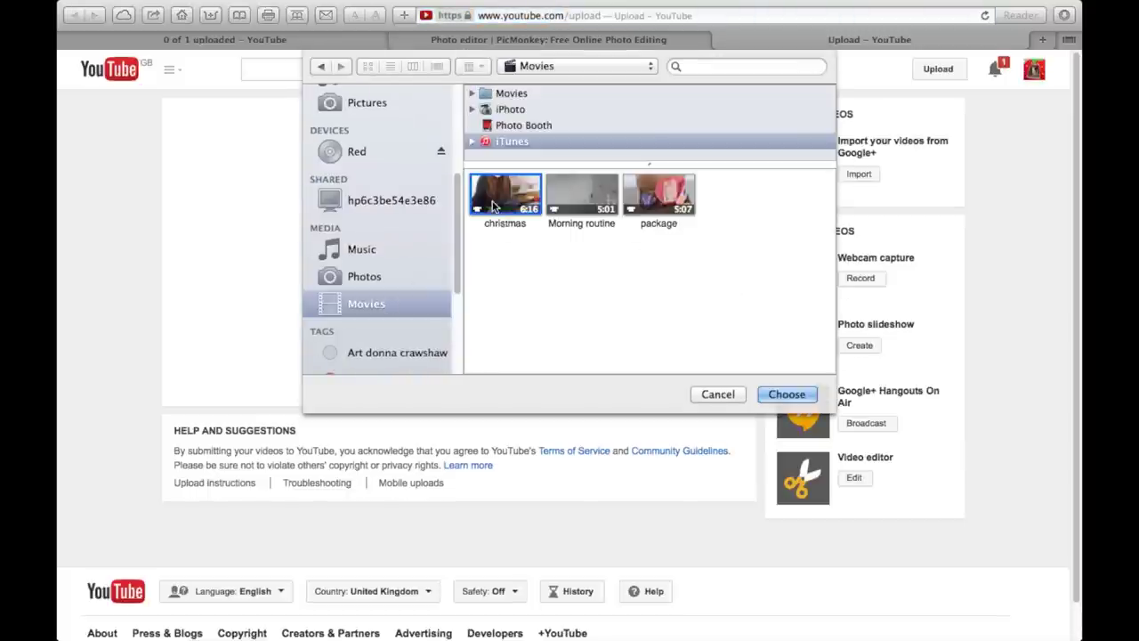
click(785, 396)
- Keep the publish date Jan 12, 2015 at 1:30 PM and review the privacy options
click(799, 243)
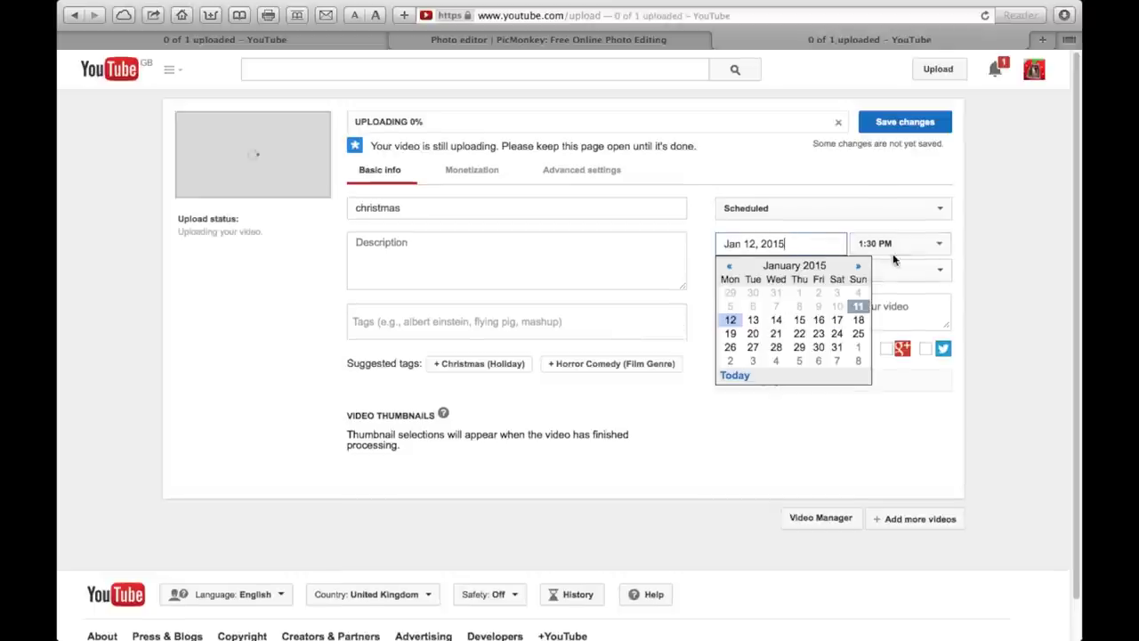
click(895, 249)
click(831, 236)
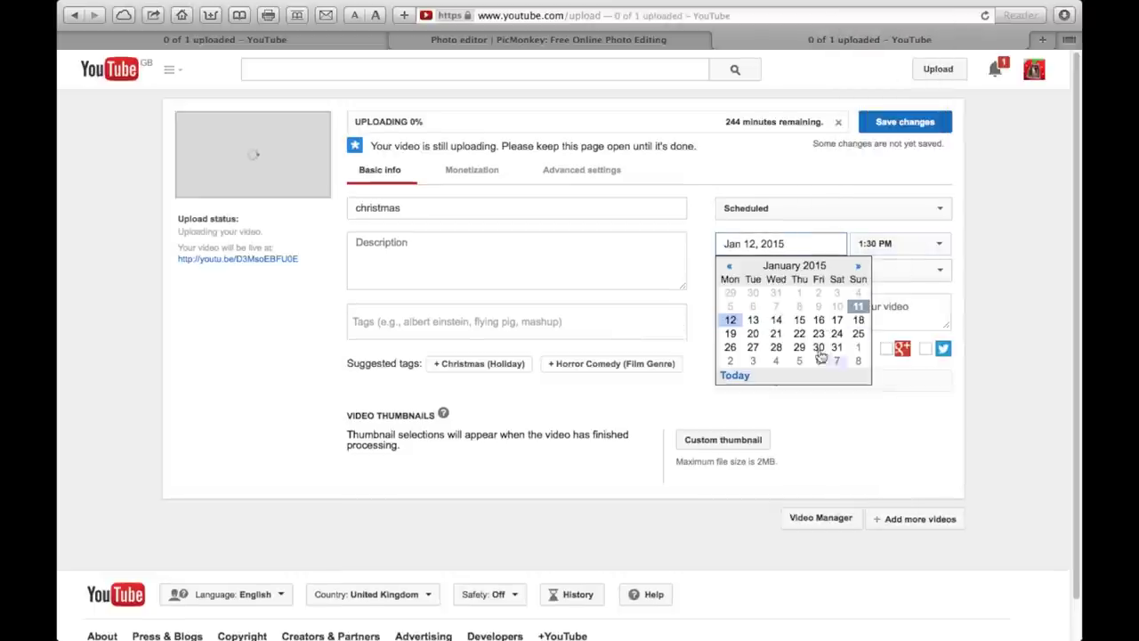
click(819, 315)
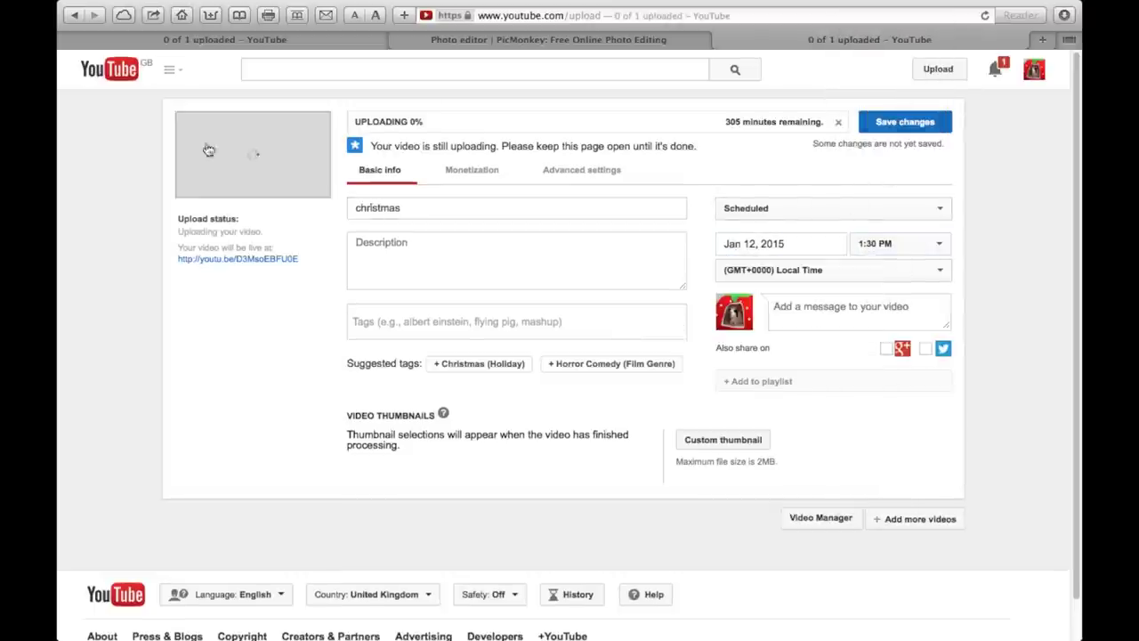
click(169, 70)
click(807, 208)
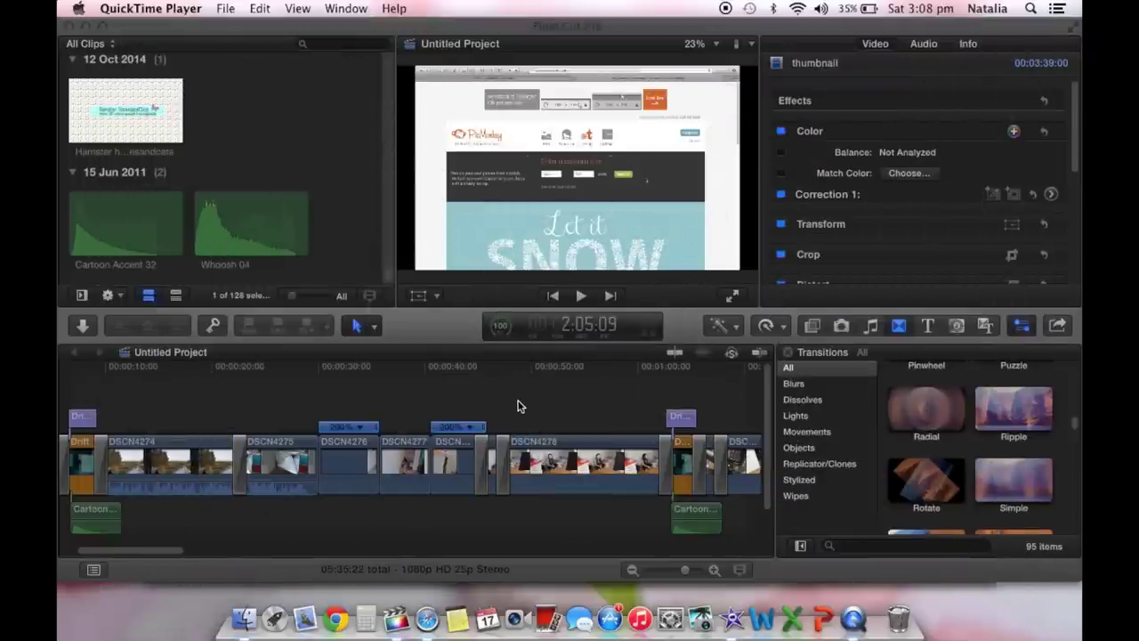
scroll(521, 406, left, 5)
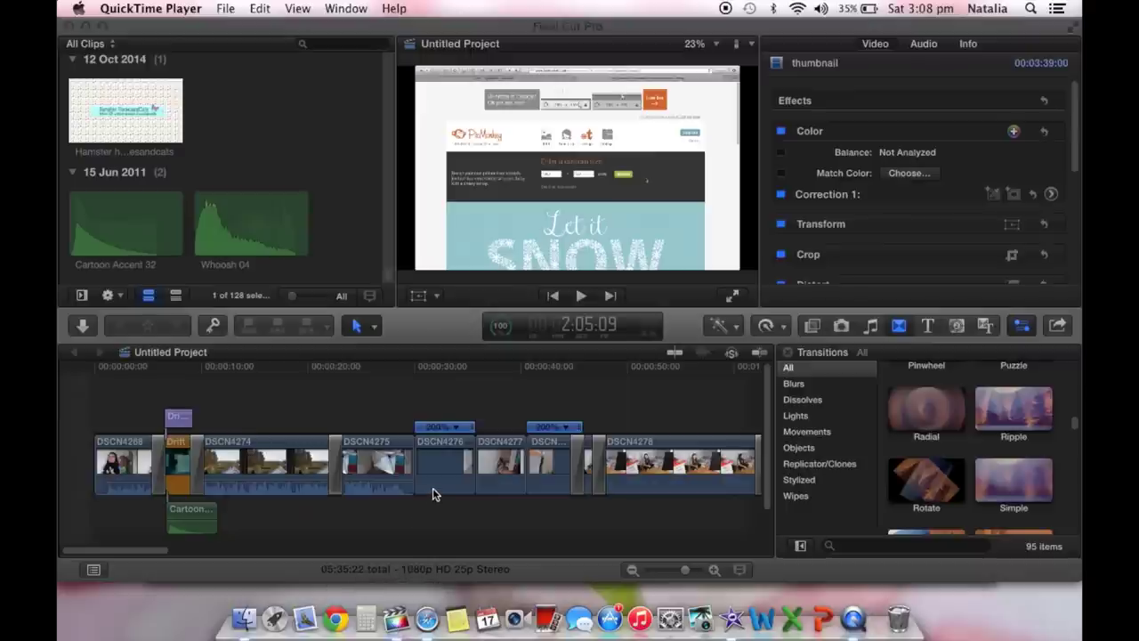
scroll(433, 487, right, 10)
scroll(433, 488, left, 11)
scroll(529, 461, right, 2)
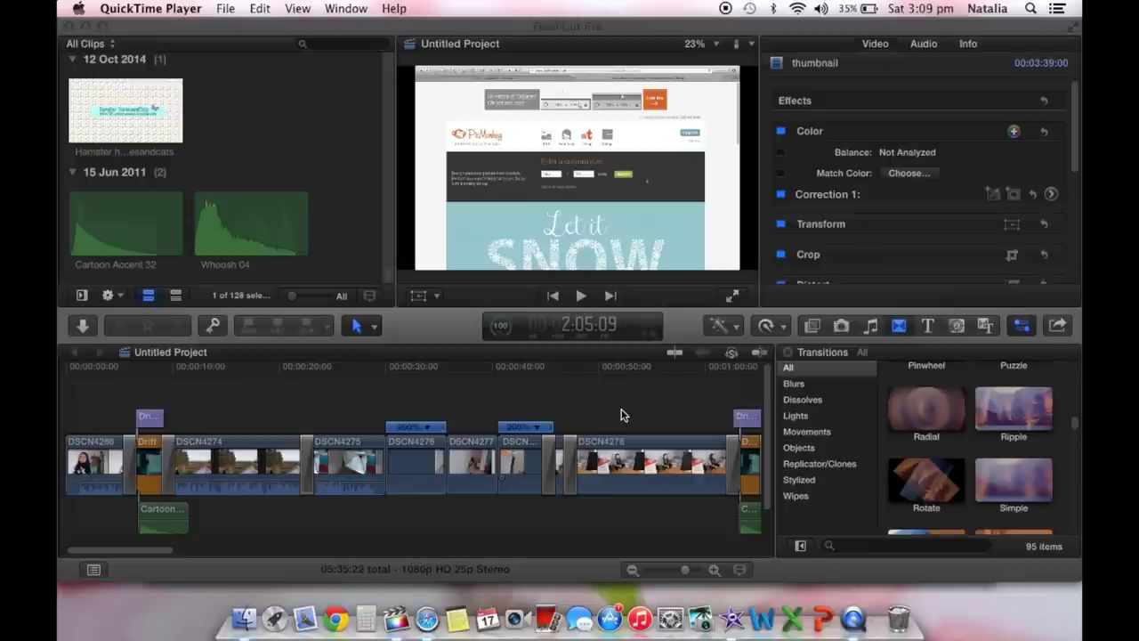
scroll(899, 413, up, 20)
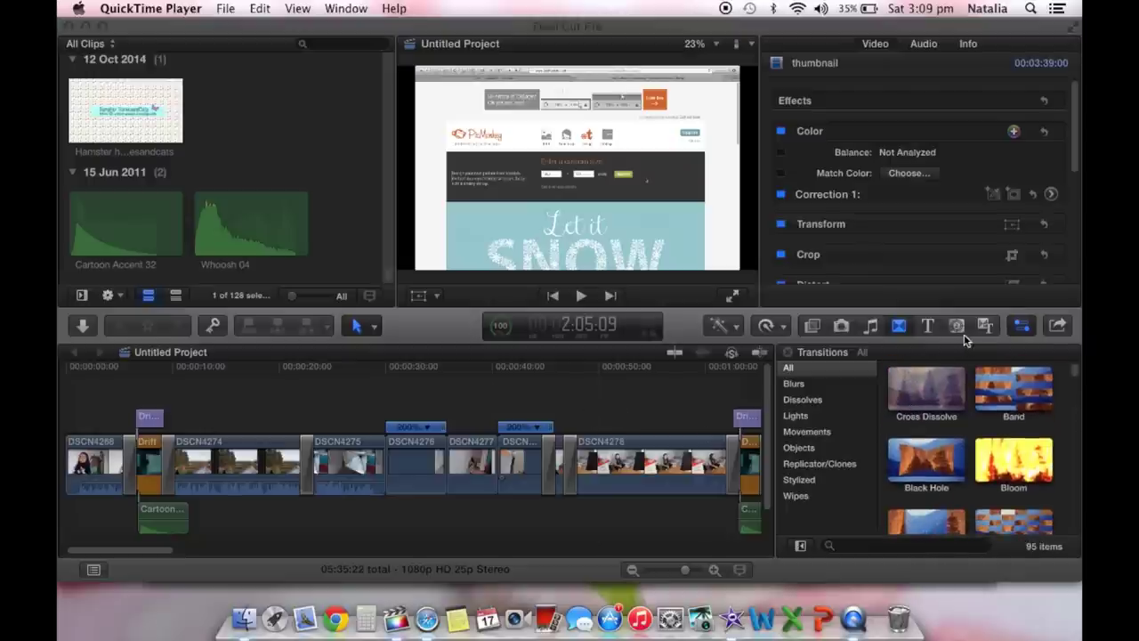
- Browse Final Cut Pro's transitions, music, photos and video effects libraries
click(927, 328)
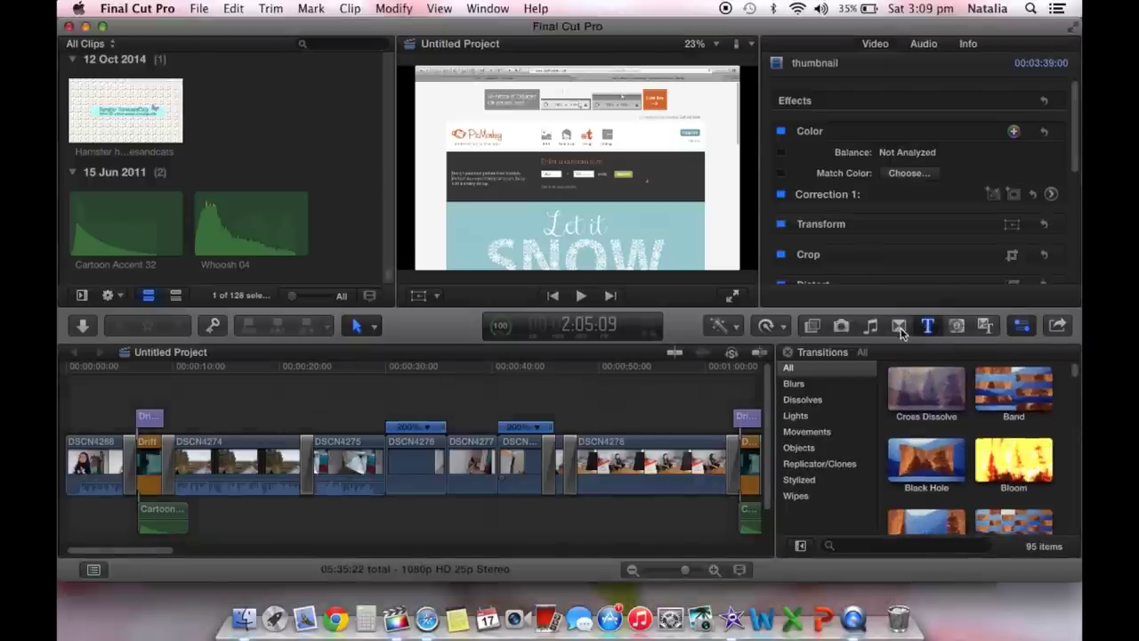
click(899, 329)
click(869, 327)
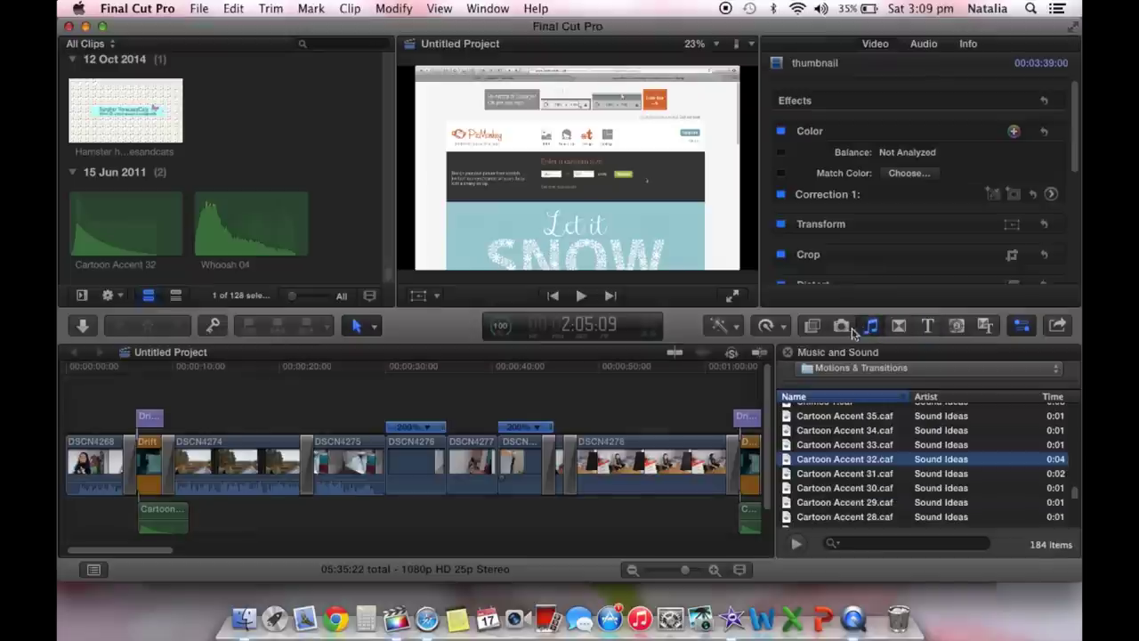
click(830, 328)
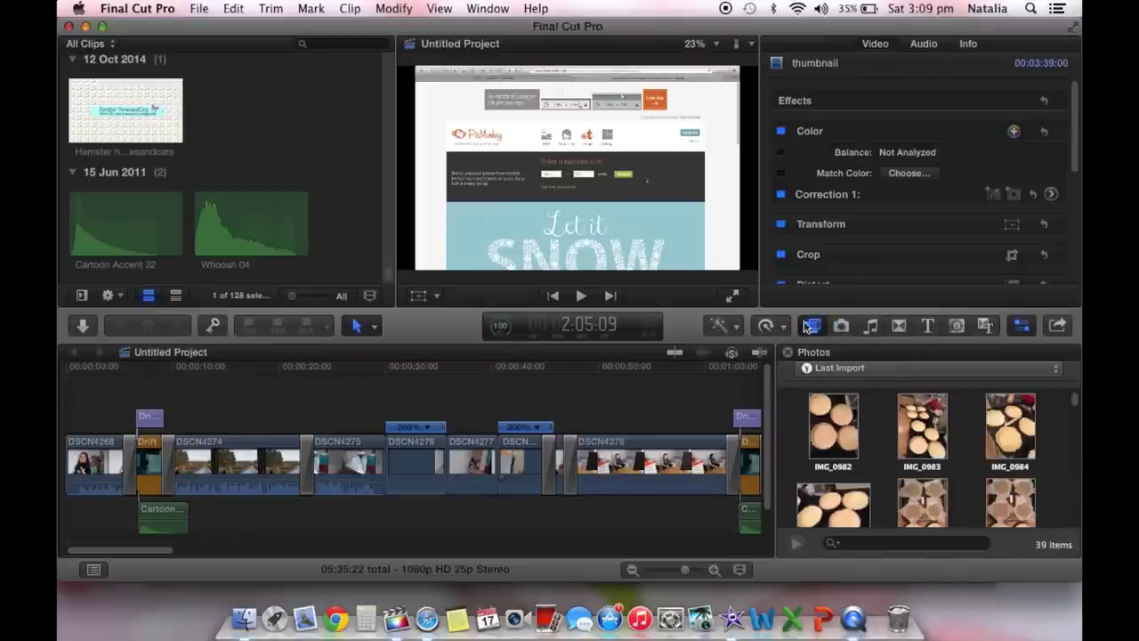
click(810, 327)
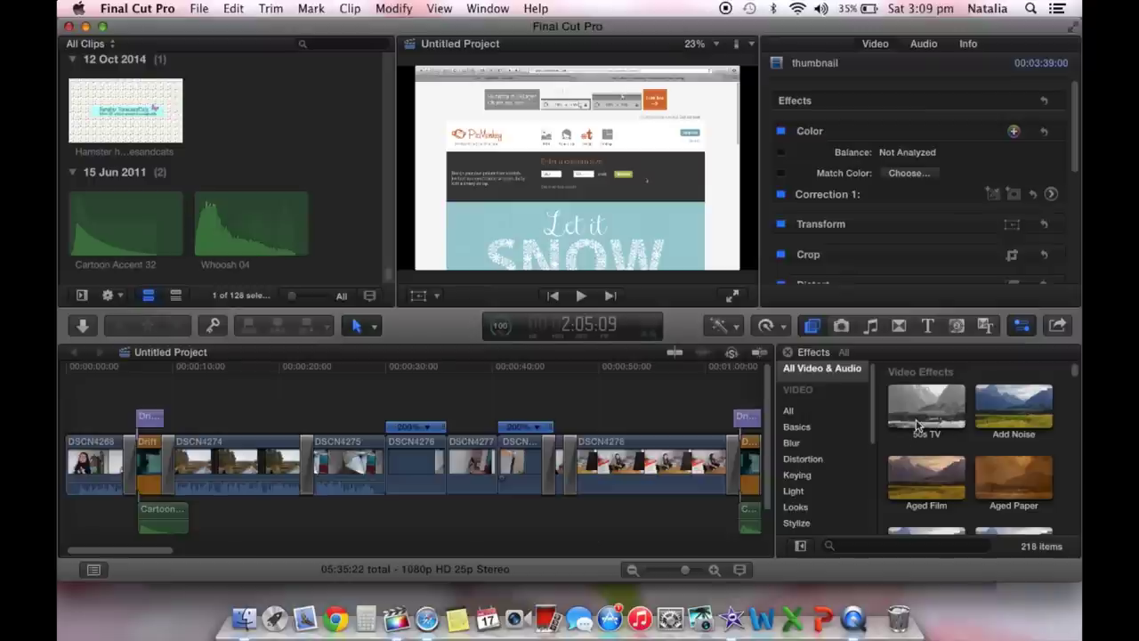
- Preview the Bleach Bypass and Bokeh Random effects, then return to the top of the list
scroll(924, 435, down, 5)
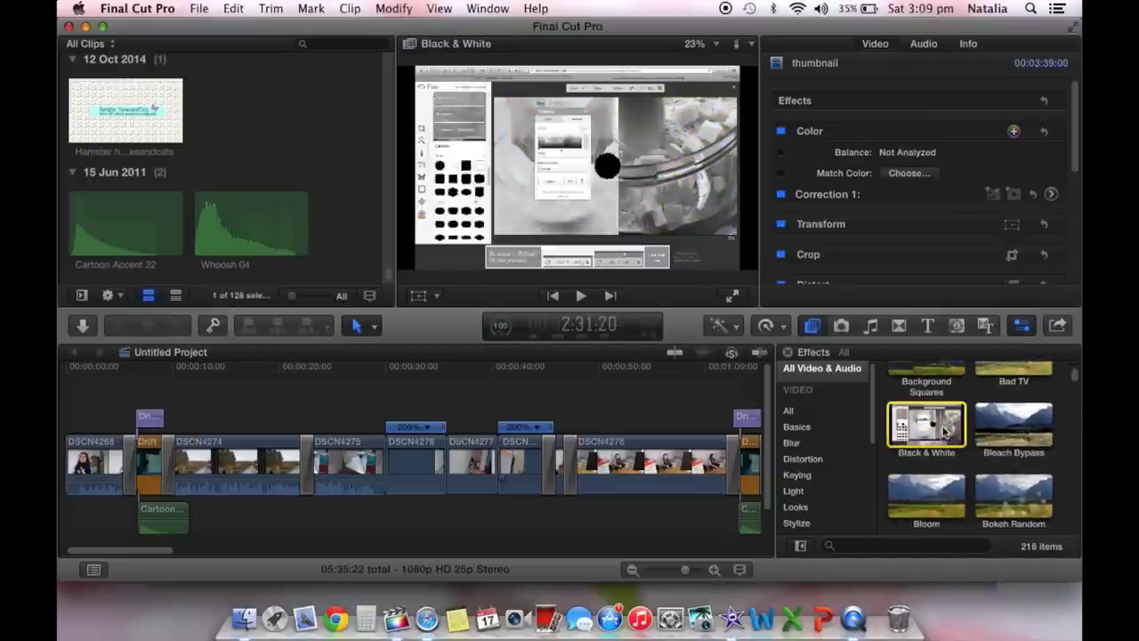
click(994, 441)
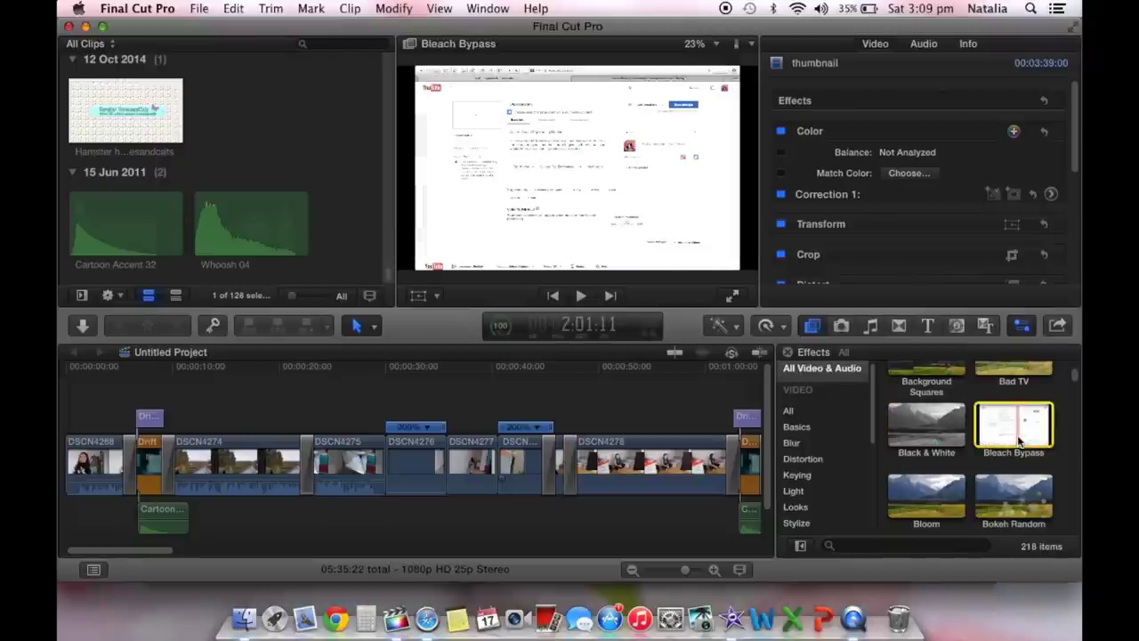
click(1022, 482)
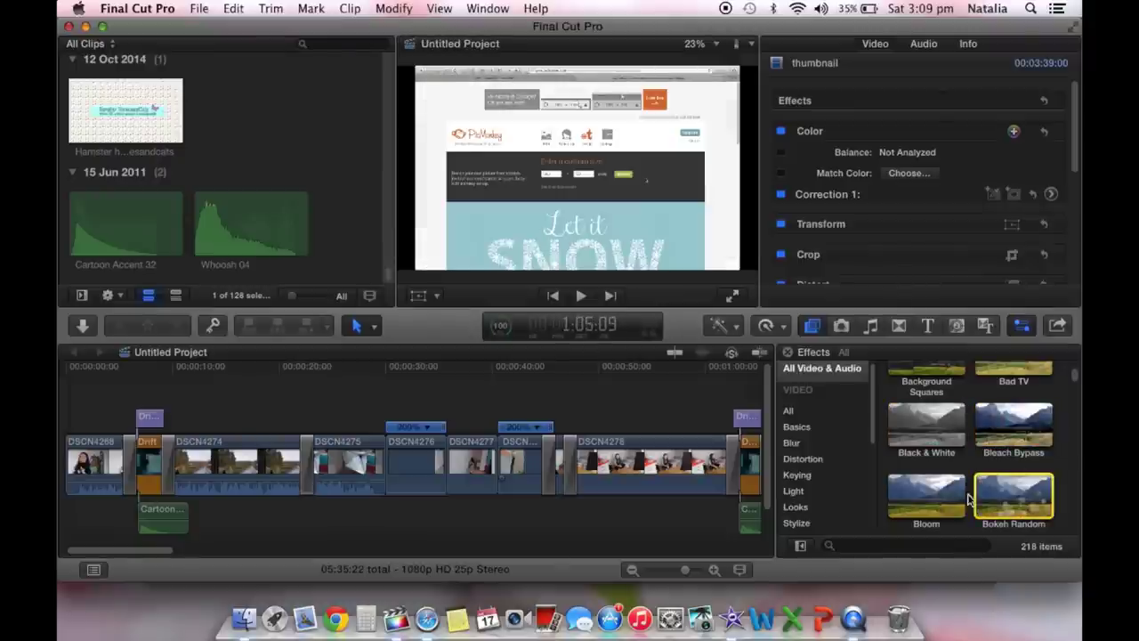
scroll(892, 449, up, 3)
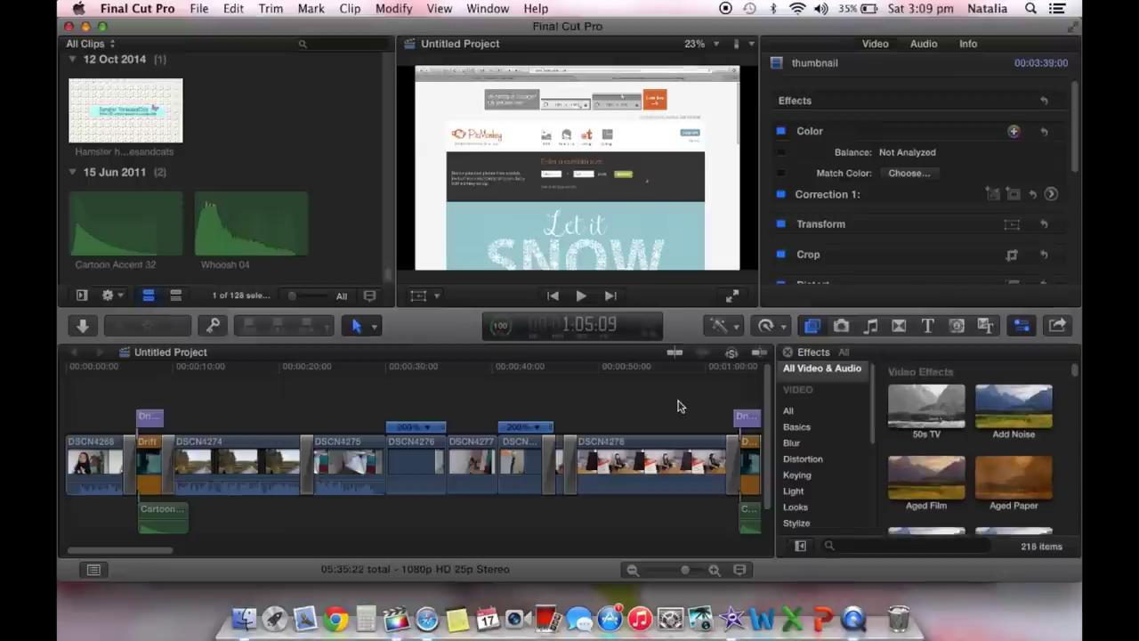
- Scroll through the timeline and clip browser and show clip DSCN4273 in the viewer
scroll(597, 407, left, 3)
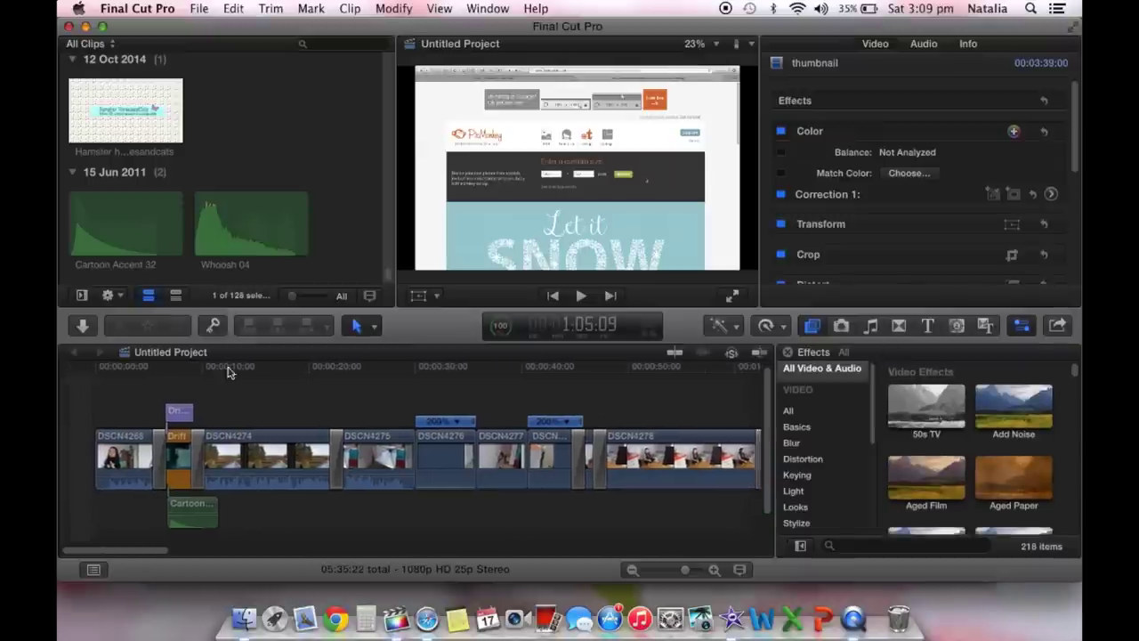
scroll(279, 409, right, 15)
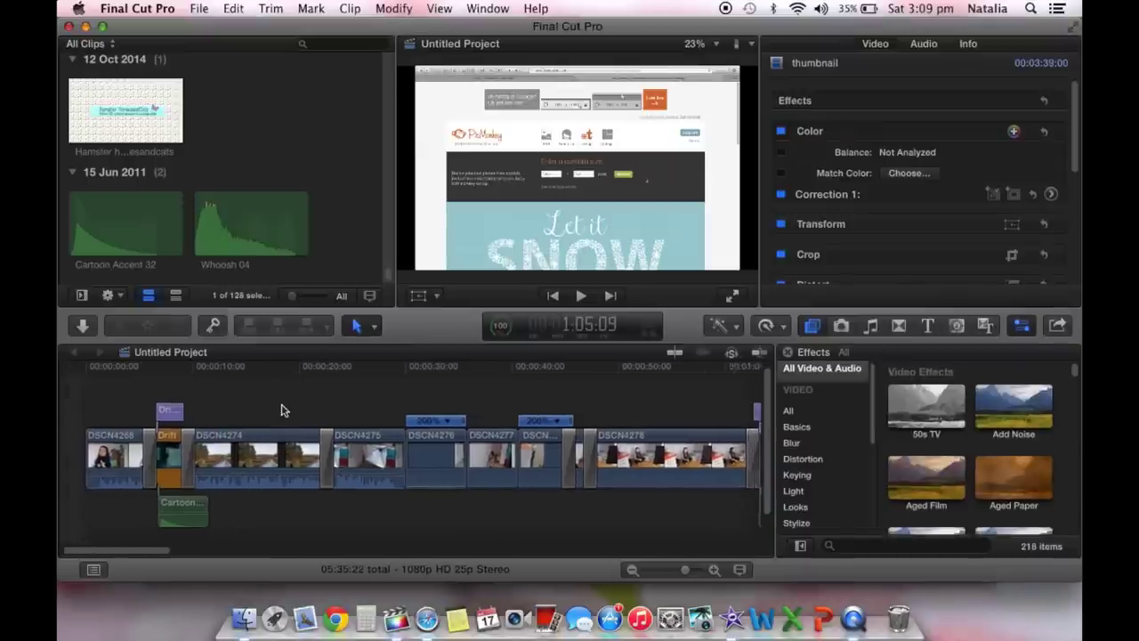
scroll(584, 504, right, 10)
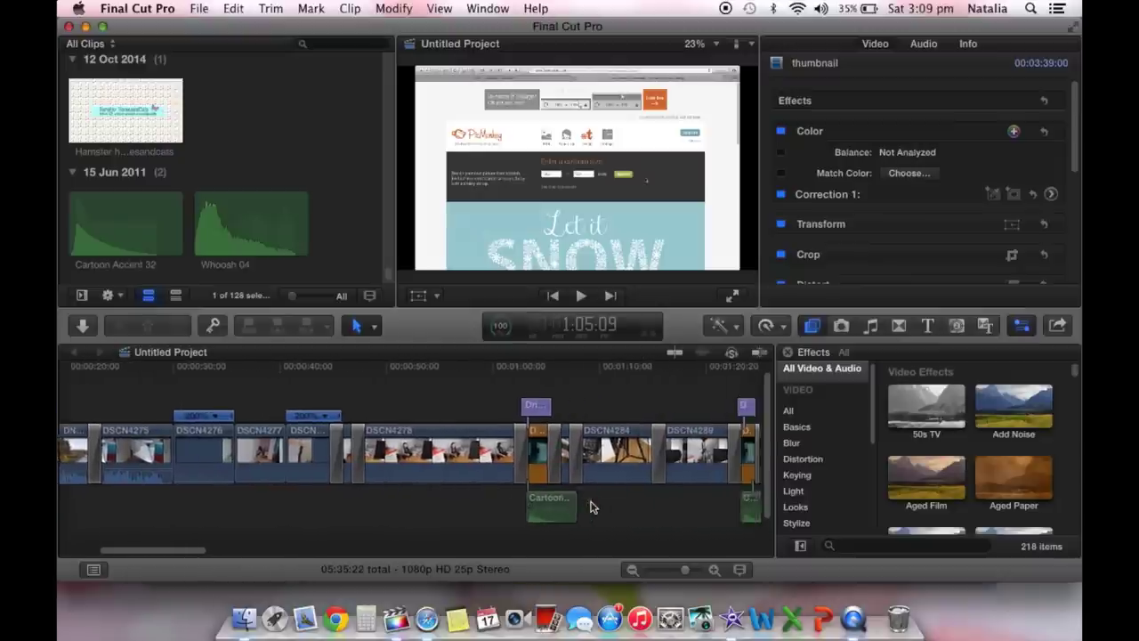
scroll(621, 474, right, 20)
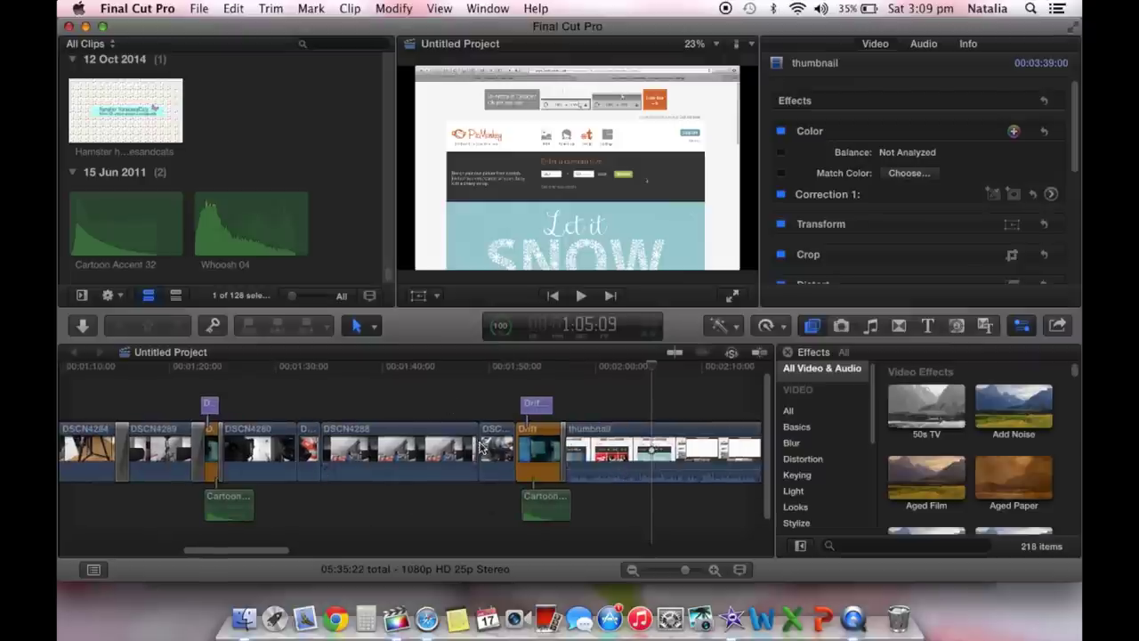
scroll(298, 242, up, 10)
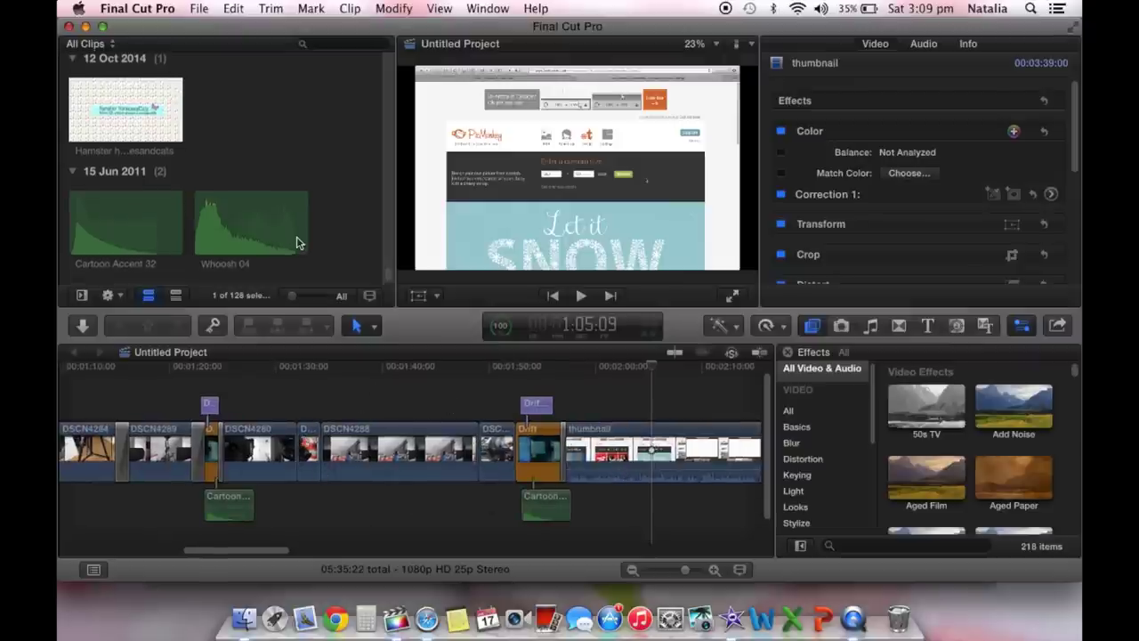
scroll(149, 65, up, 10)
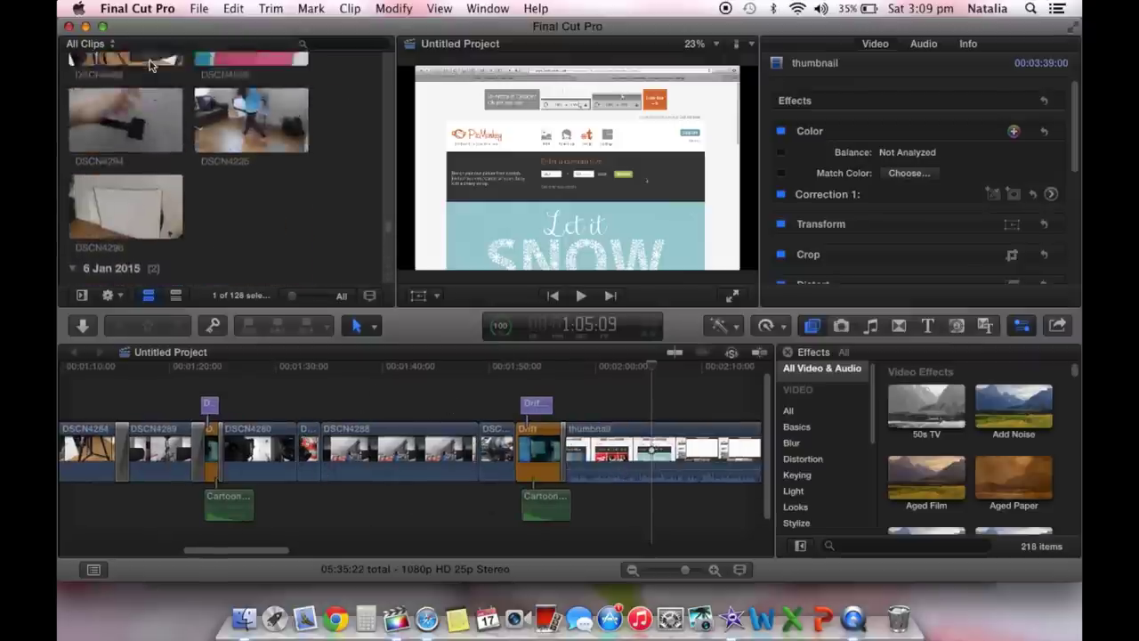
scroll(265, 133, up, 5)
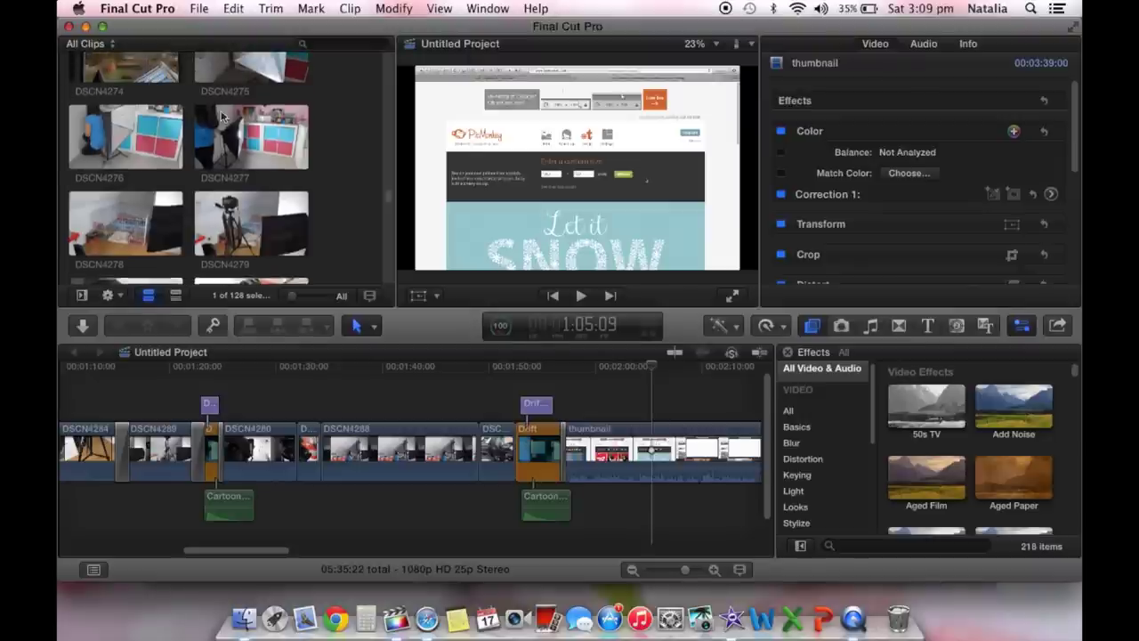
click(253, 127)
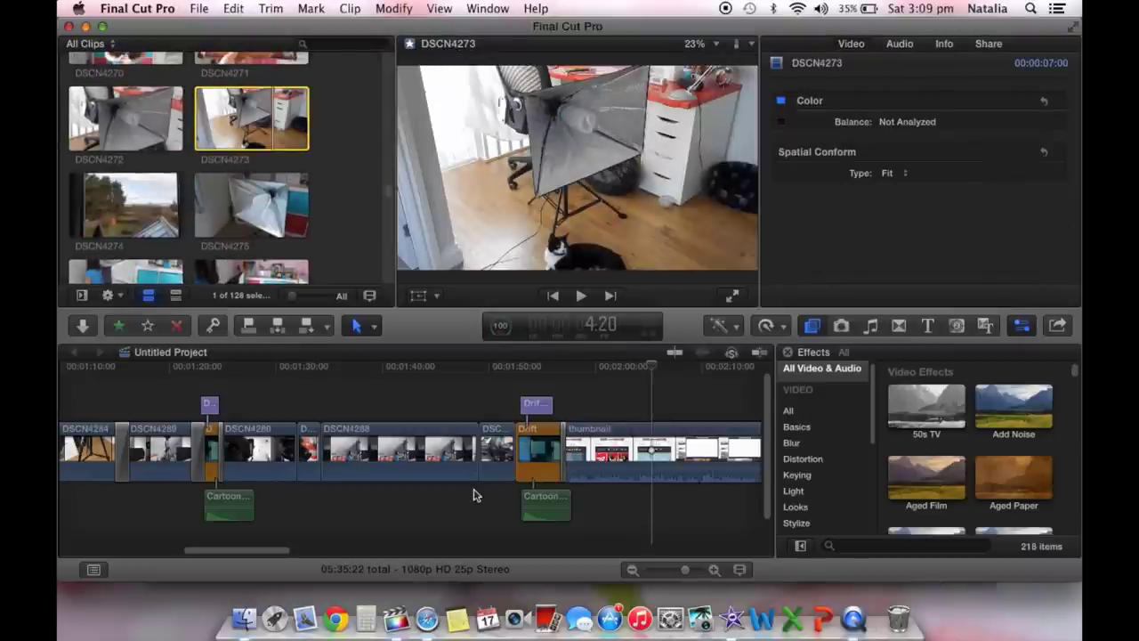
- Scroll the timeline back left and switch over to iMovie
scroll(473, 496, left, 10)
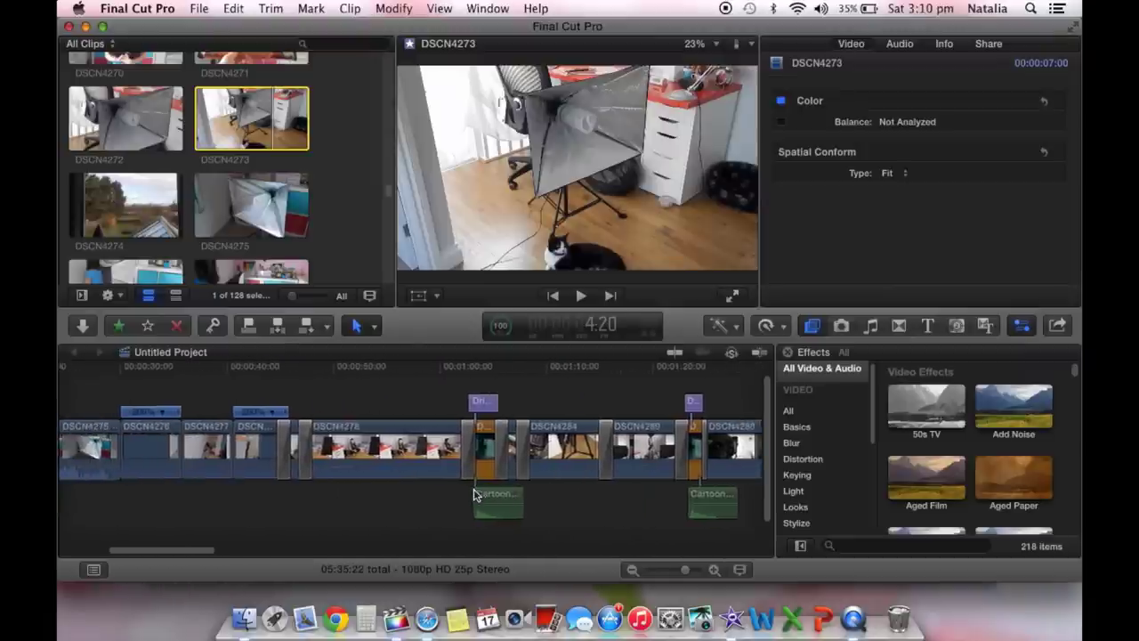
scroll(473, 496, left, 10)
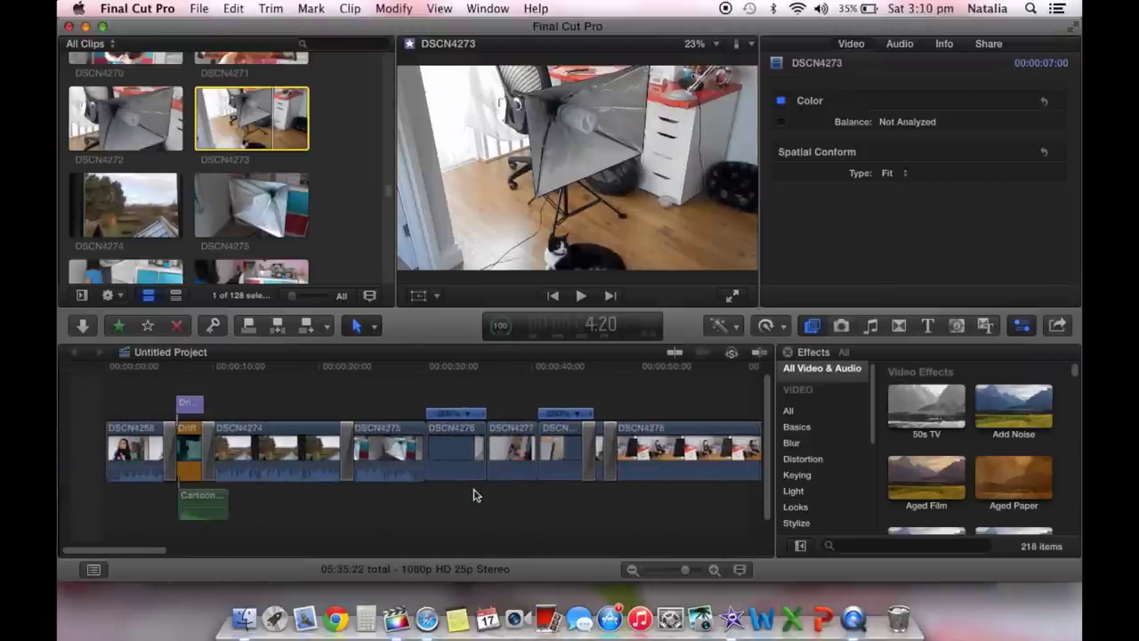
click(737, 627)
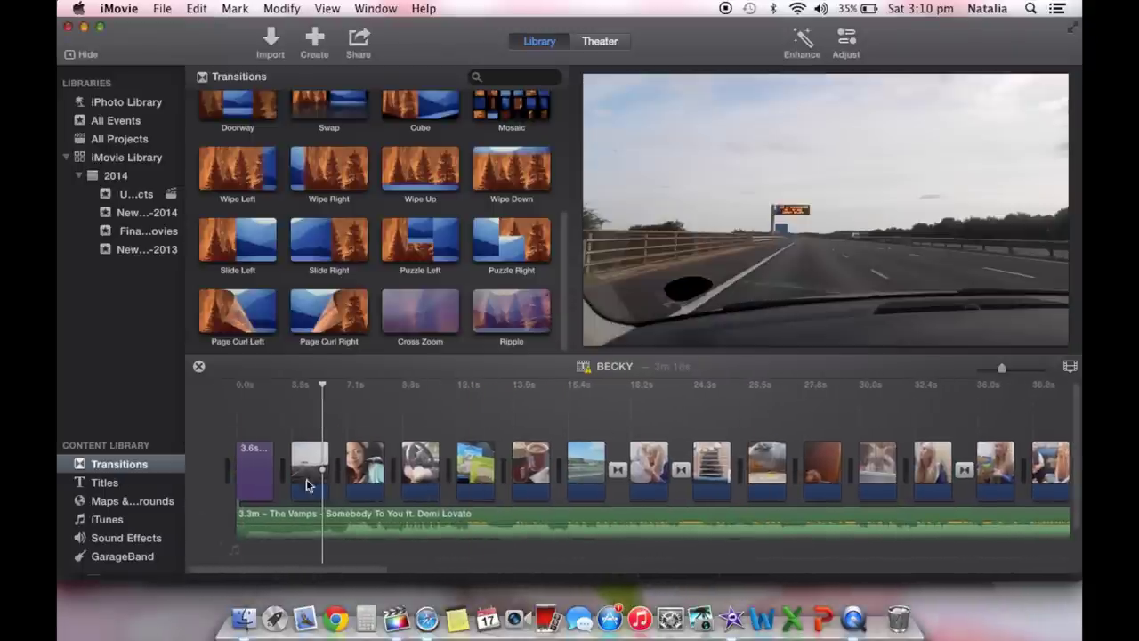
scroll(684, 427, right, 4)
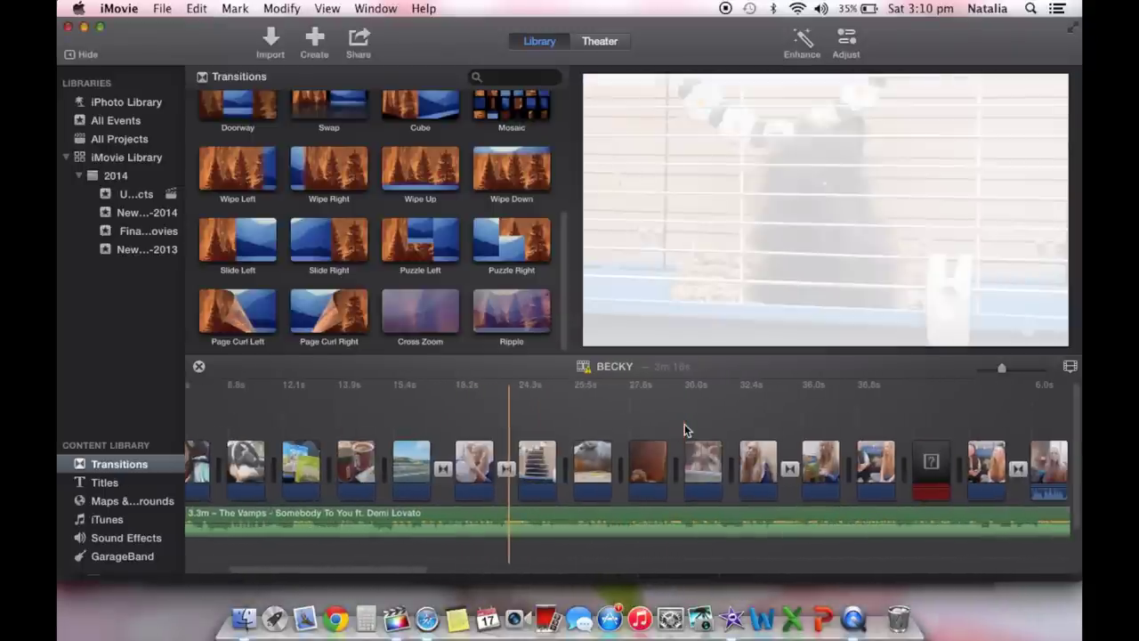
scroll(684, 424, right, 2)
scroll(712, 436, right, 5)
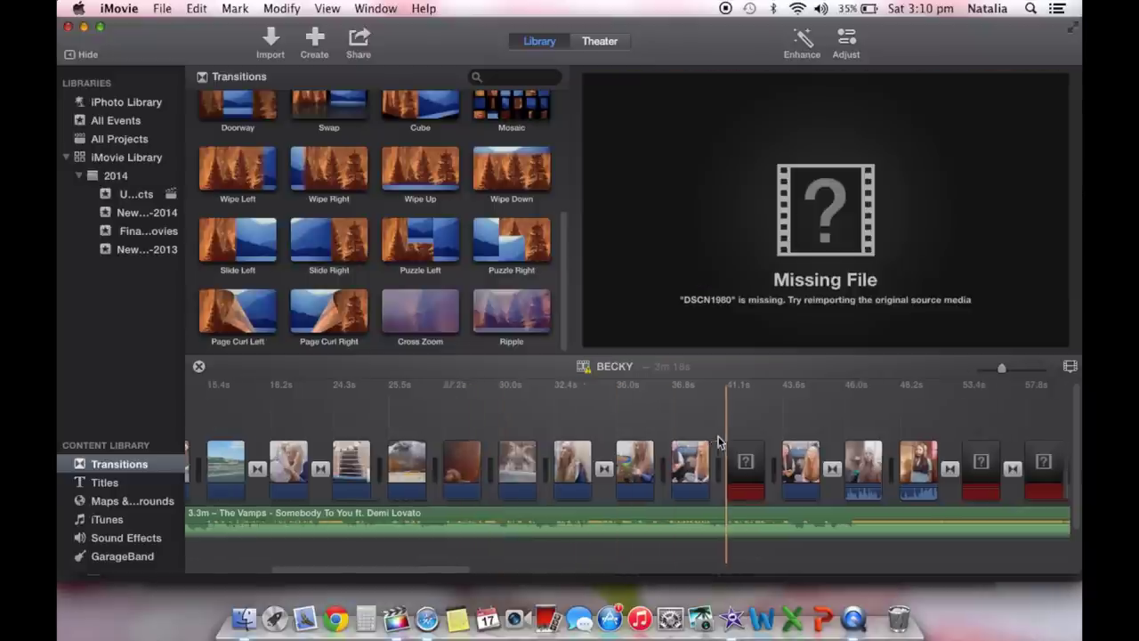
scroll(700, 494, right, 4)
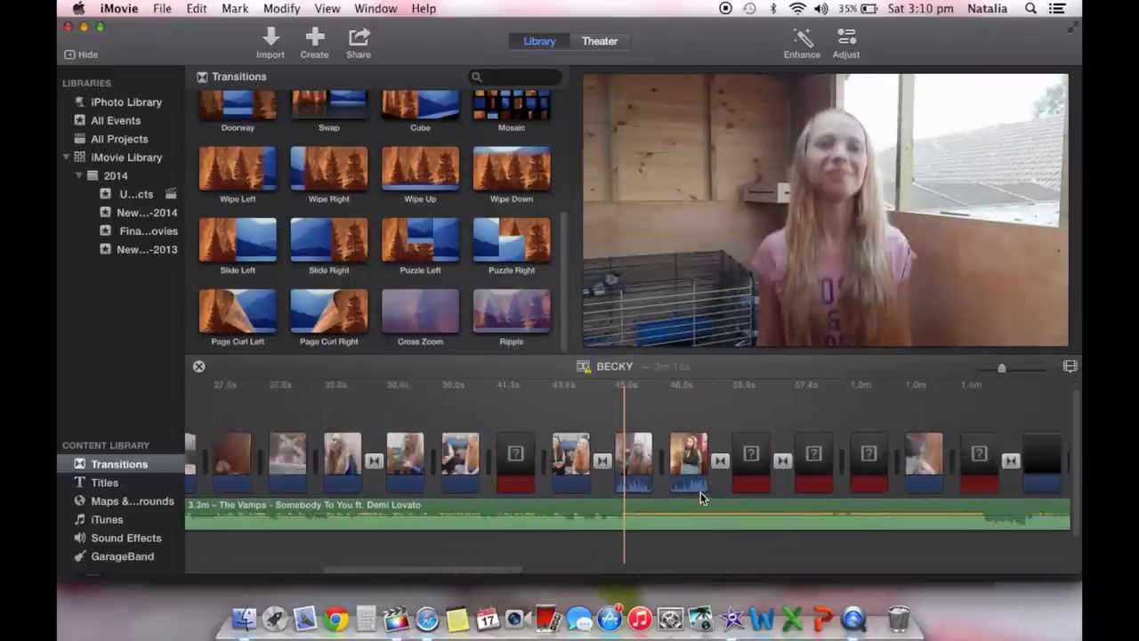
scroll(701, 492, right, 5)
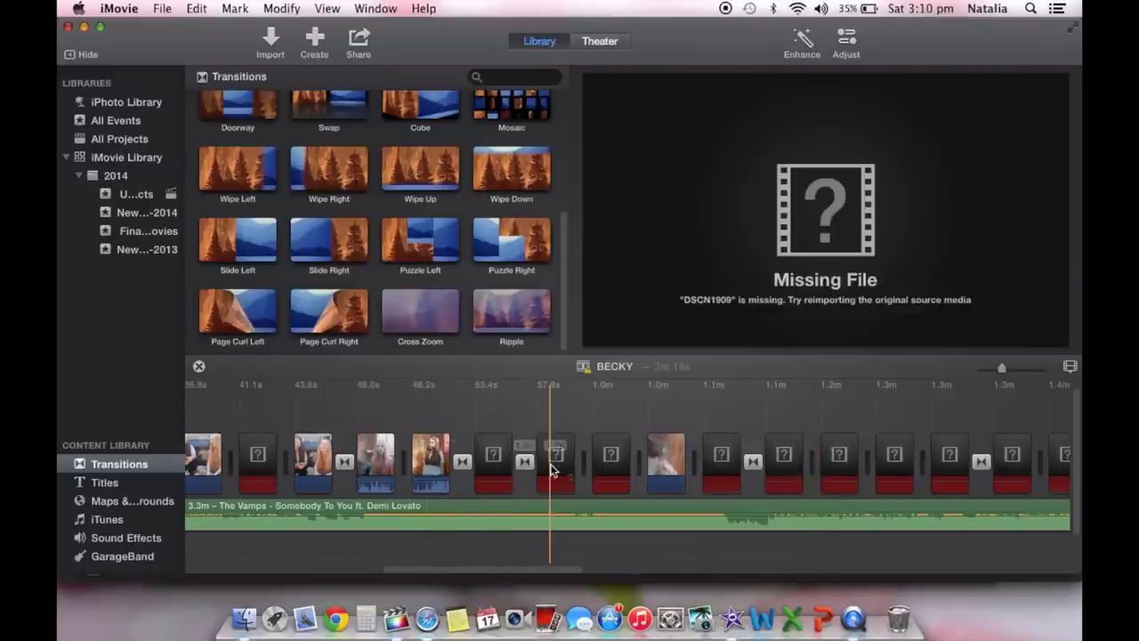
scroll(576, 468, left, 5)
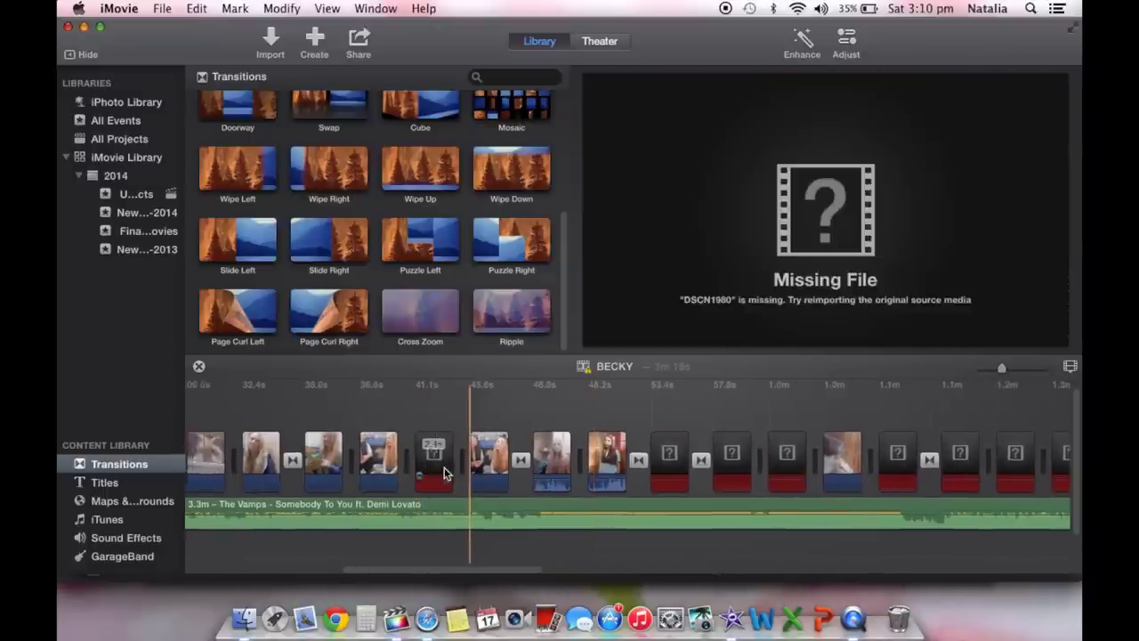
scroll(427, 485, left, 8)
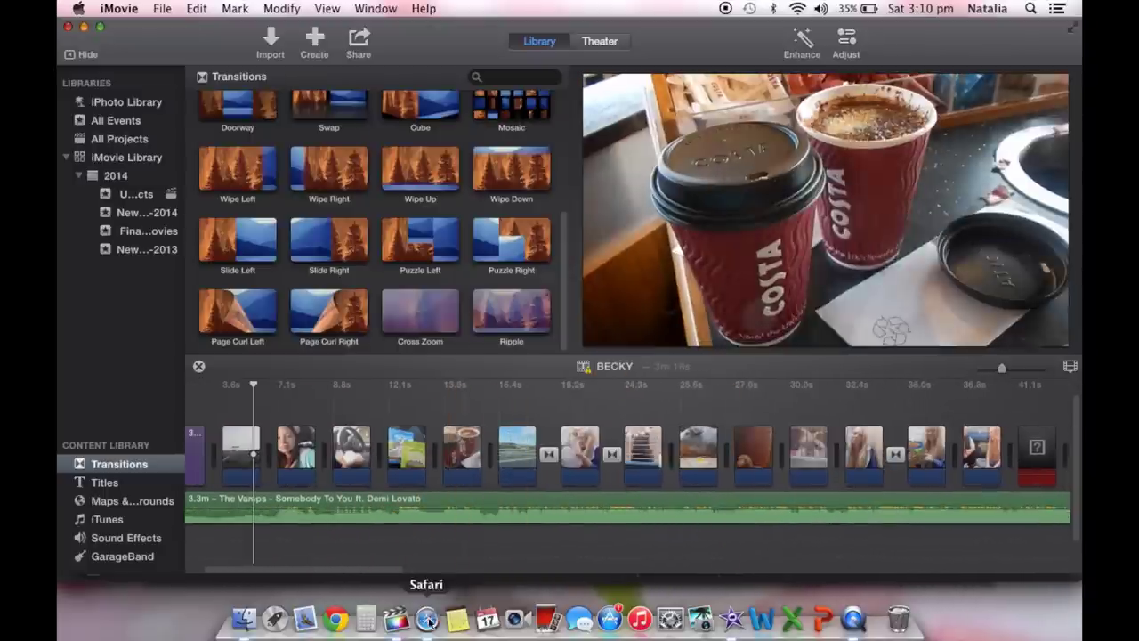
- Bring Final Cut Pro back in front of iMovie and scroll the timeline back toward the project start
click(396, 618)
scroll(481, 424, left, 2)
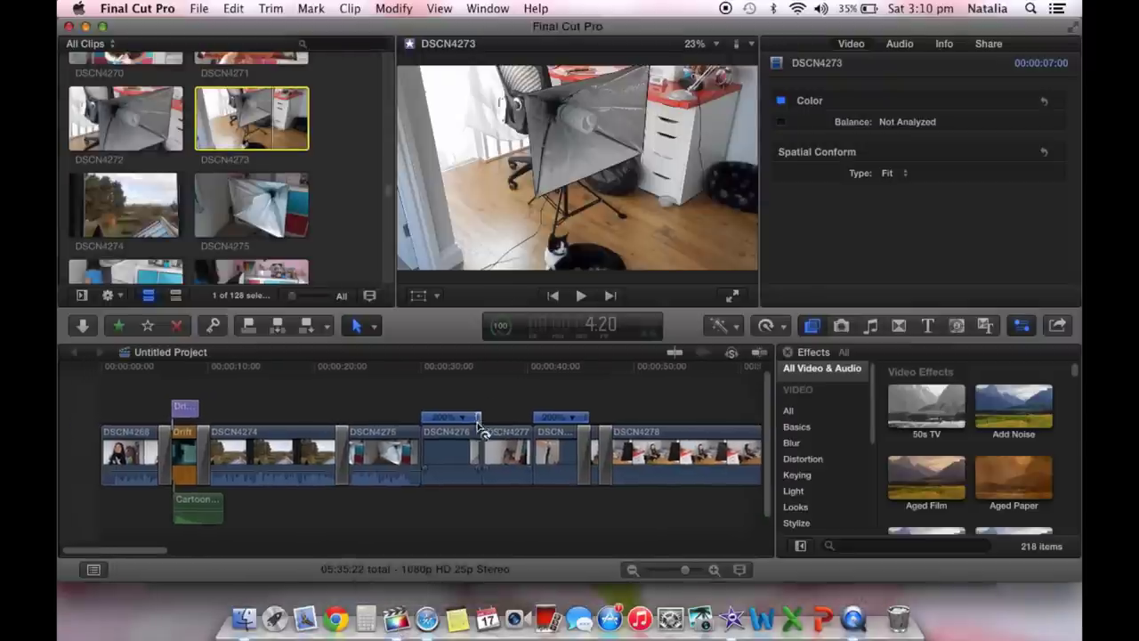